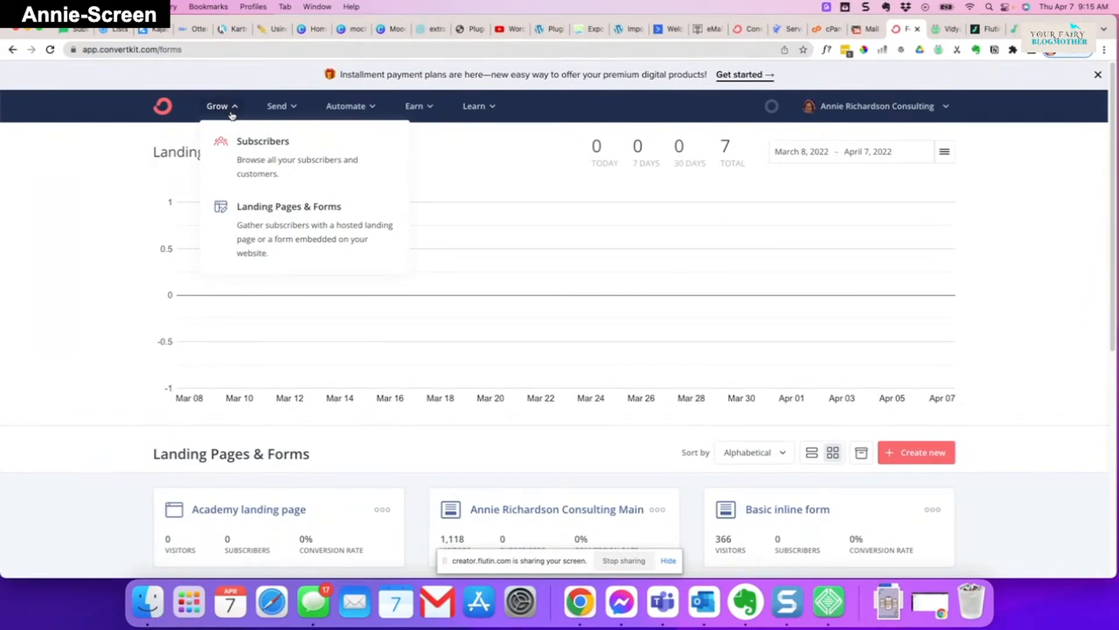
- Start a new inline-format form and scroll through its template choices
click(310, 236)
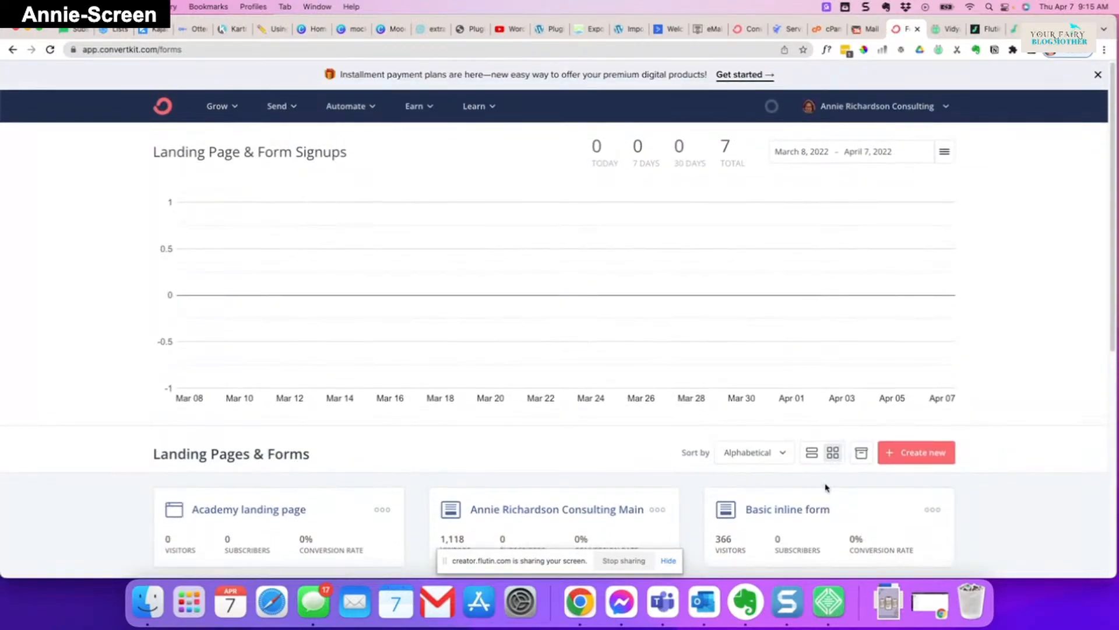
click(933, 454)
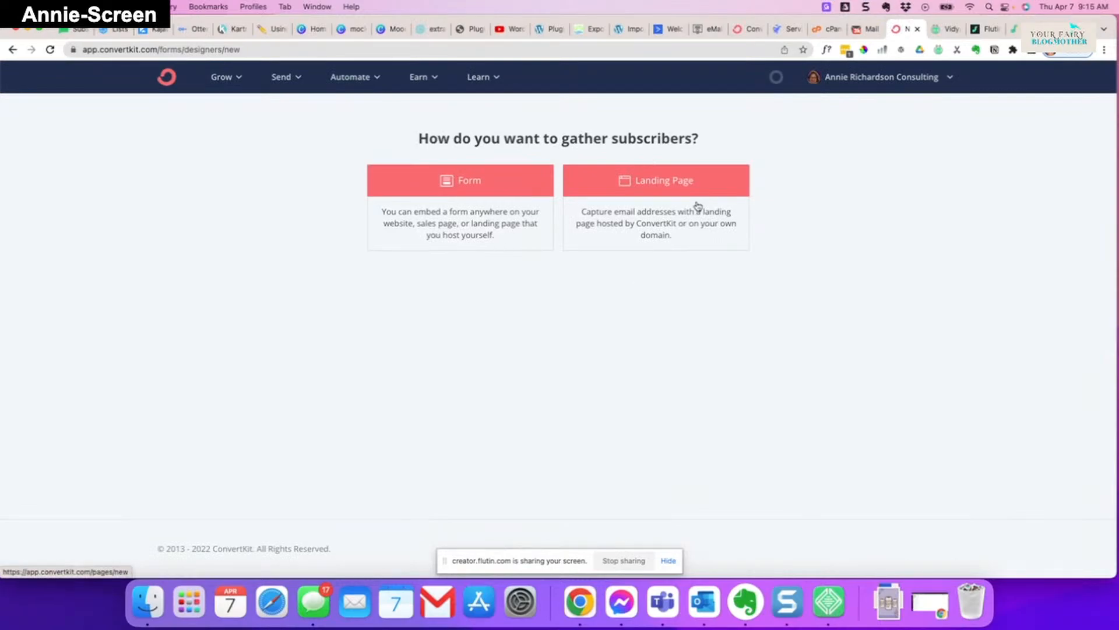
click(470, 182)
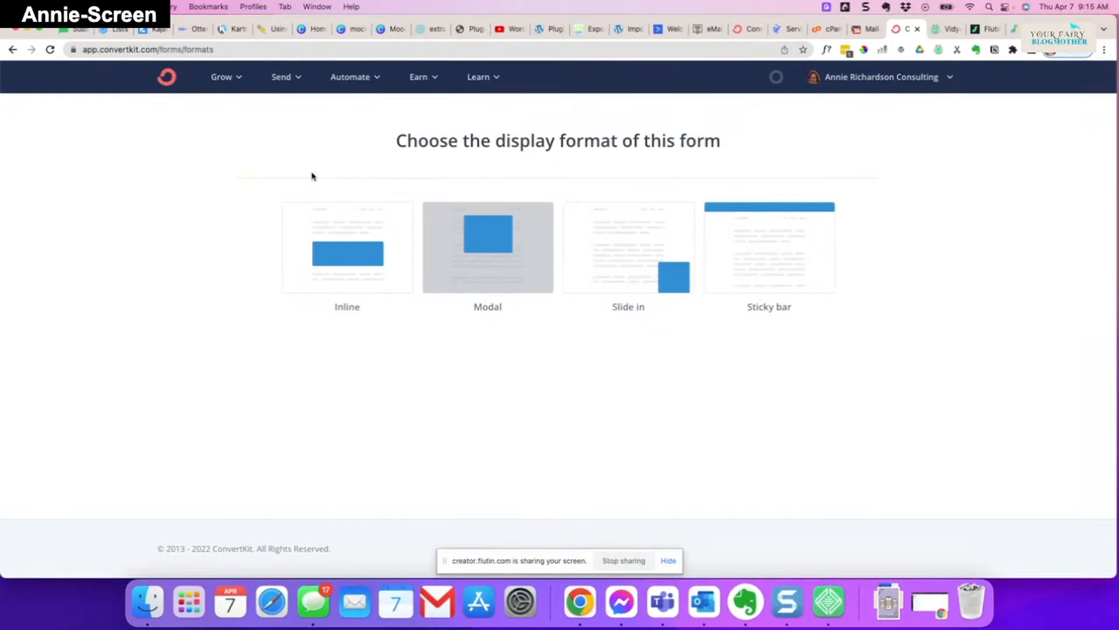
click(357, 262)
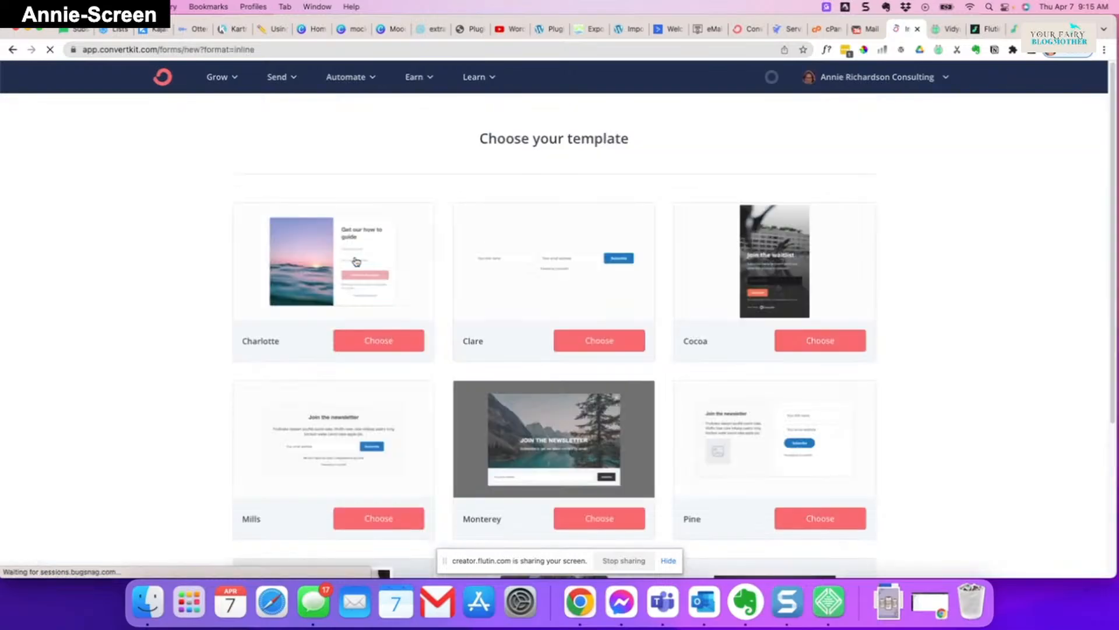
scroll(379, 253, down, 5)
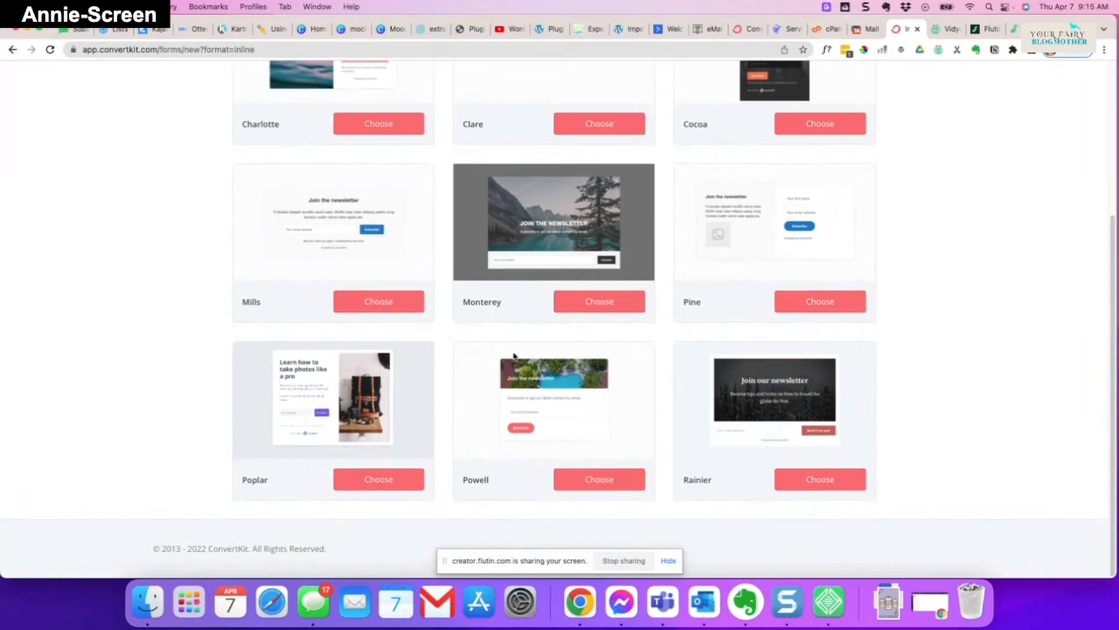
- Apply the Poplar template and rename the form to 'ConvertKit Demo'
click(383, 484)
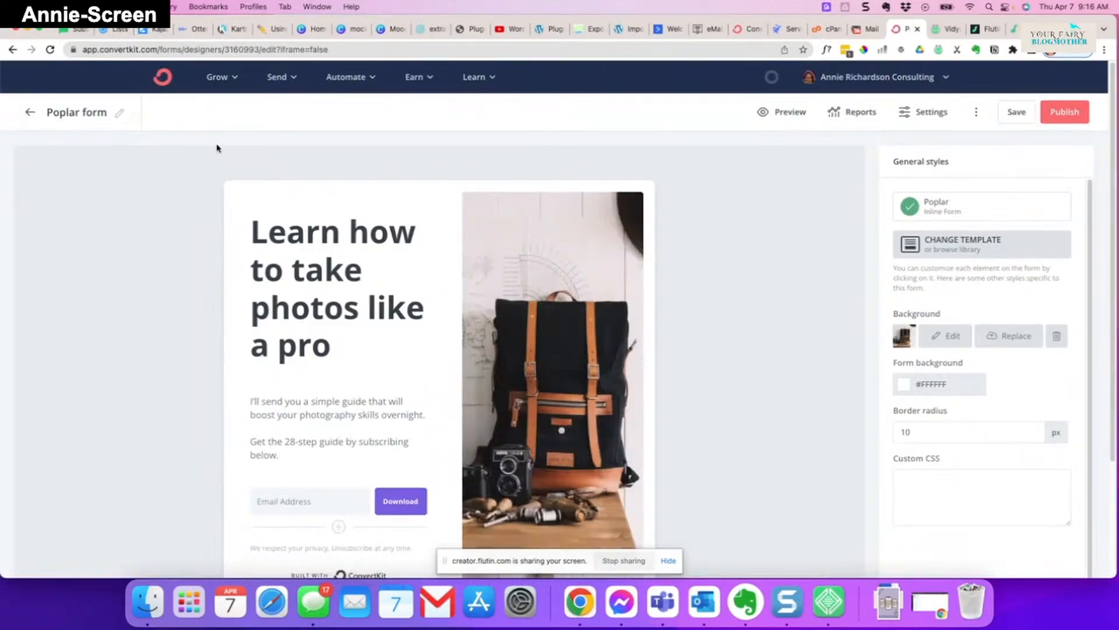
click(119, 116)
drag(117, 114, 23, 114)
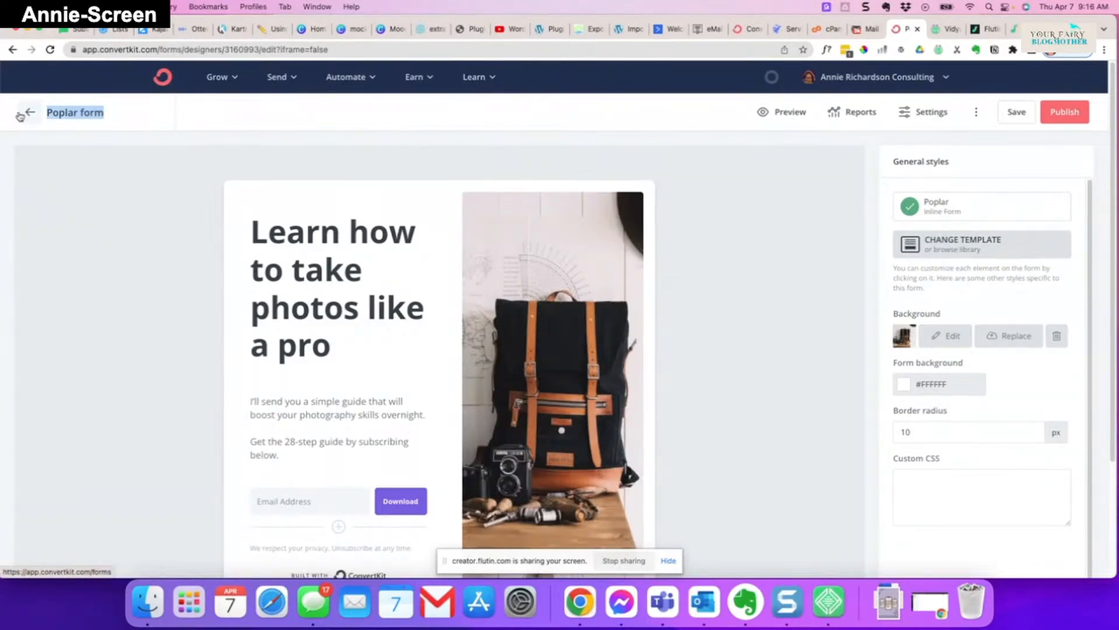
text(ConvertKit D)
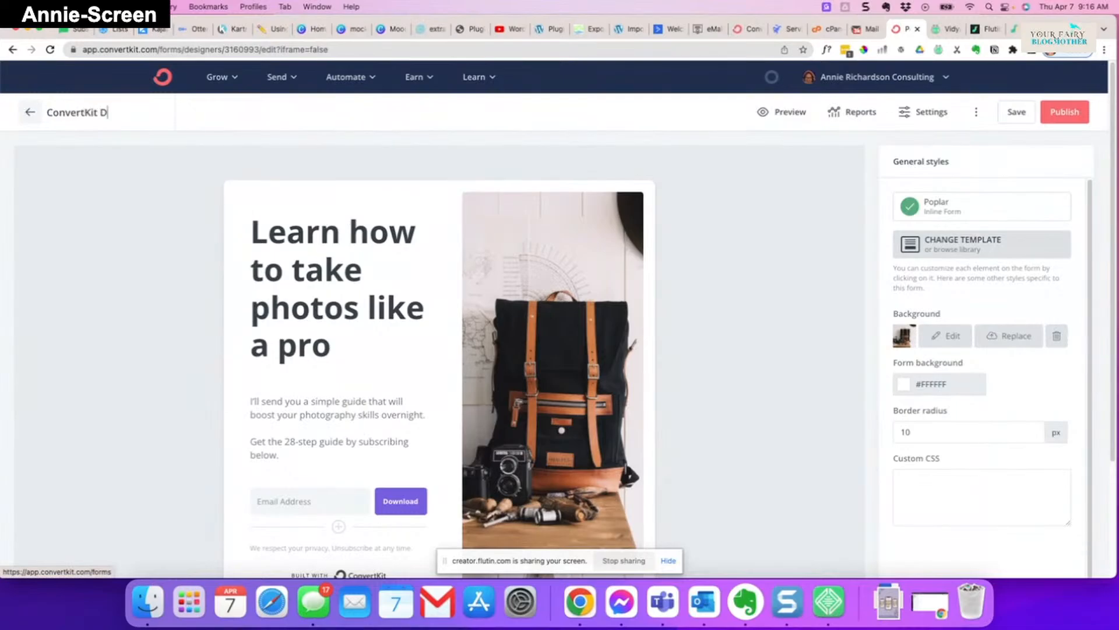
text(emo)
key(Return)
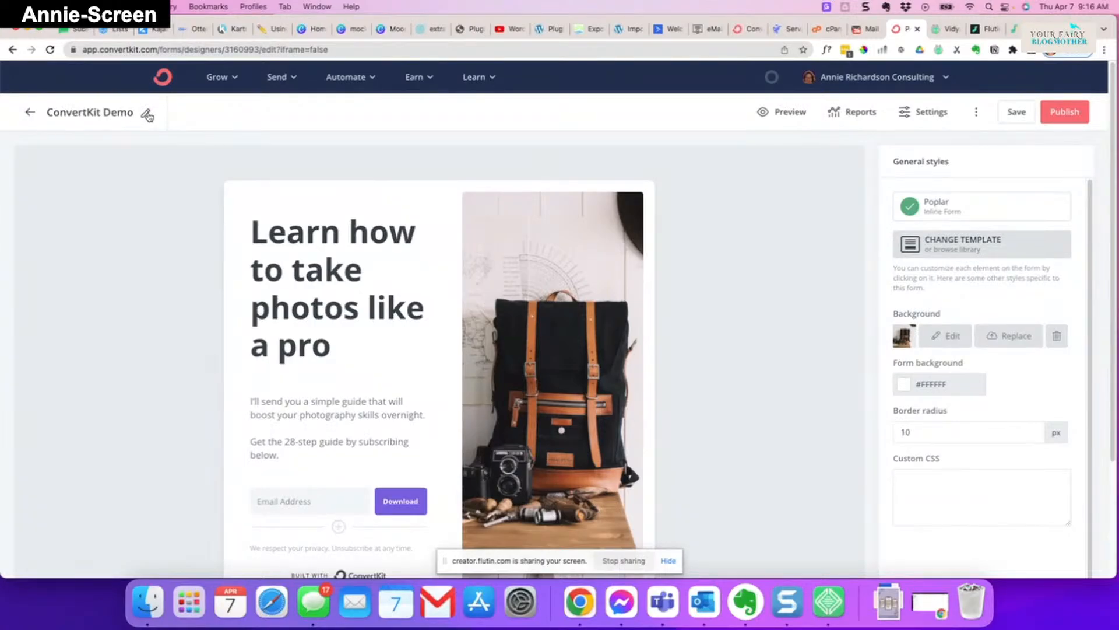
- Change the headline text to 'Download my awesome freebie'
click(302, 268)
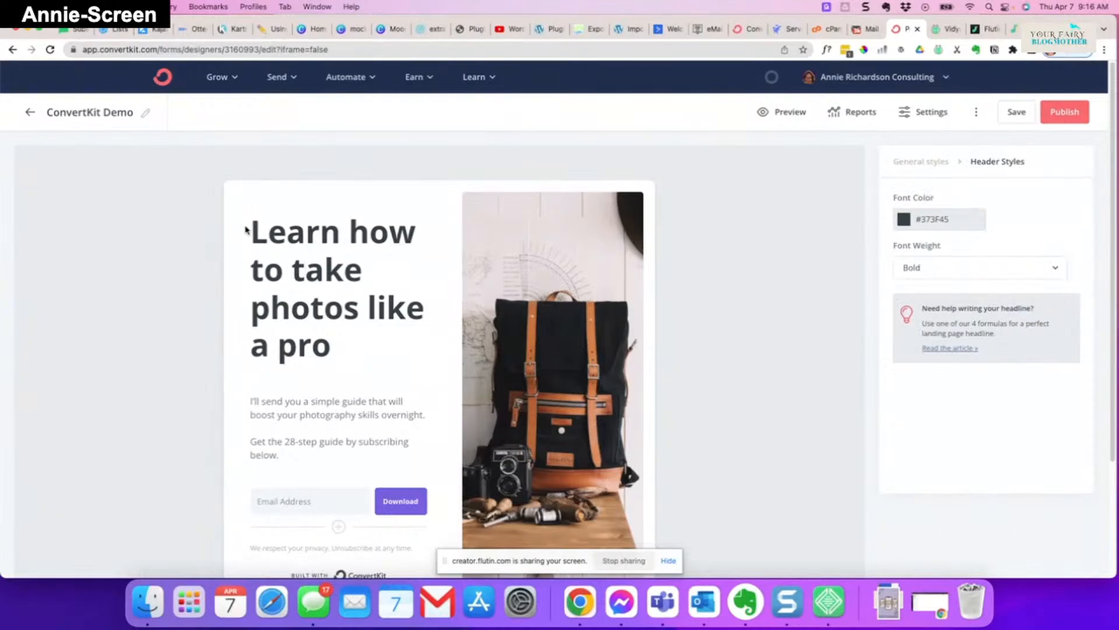
drag(246, 229, 359, 344)
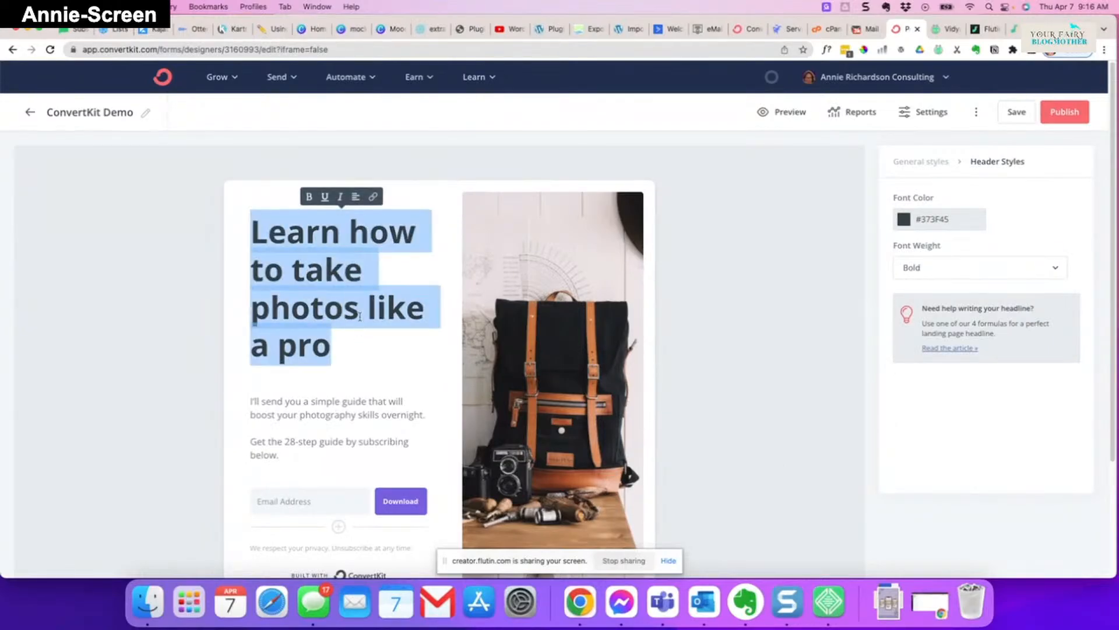
text(Download my a)
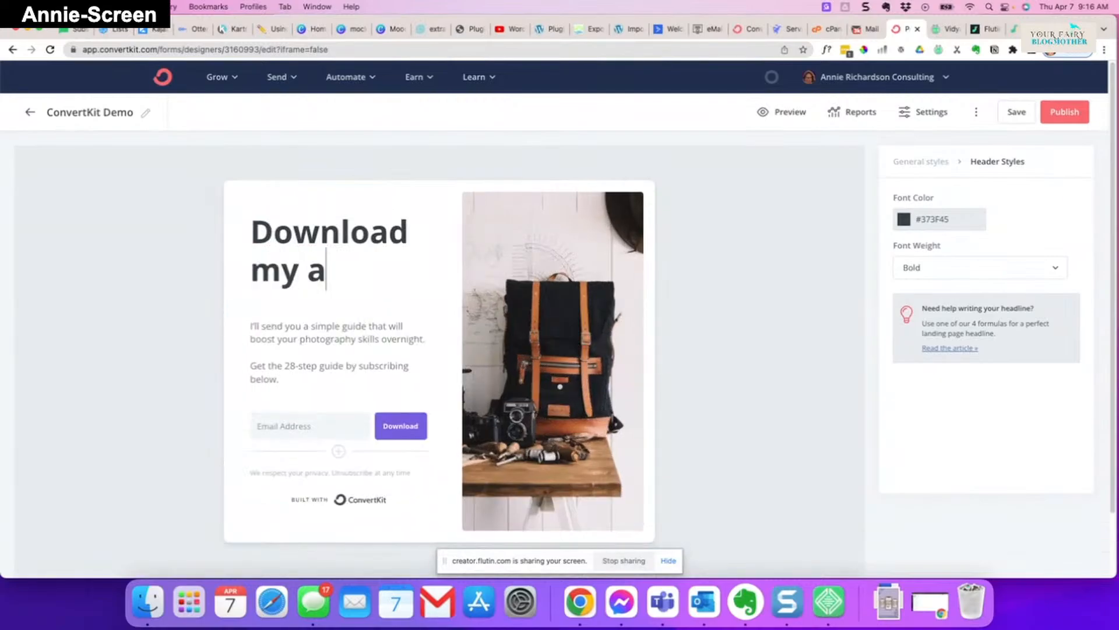
text(wesome freebie)
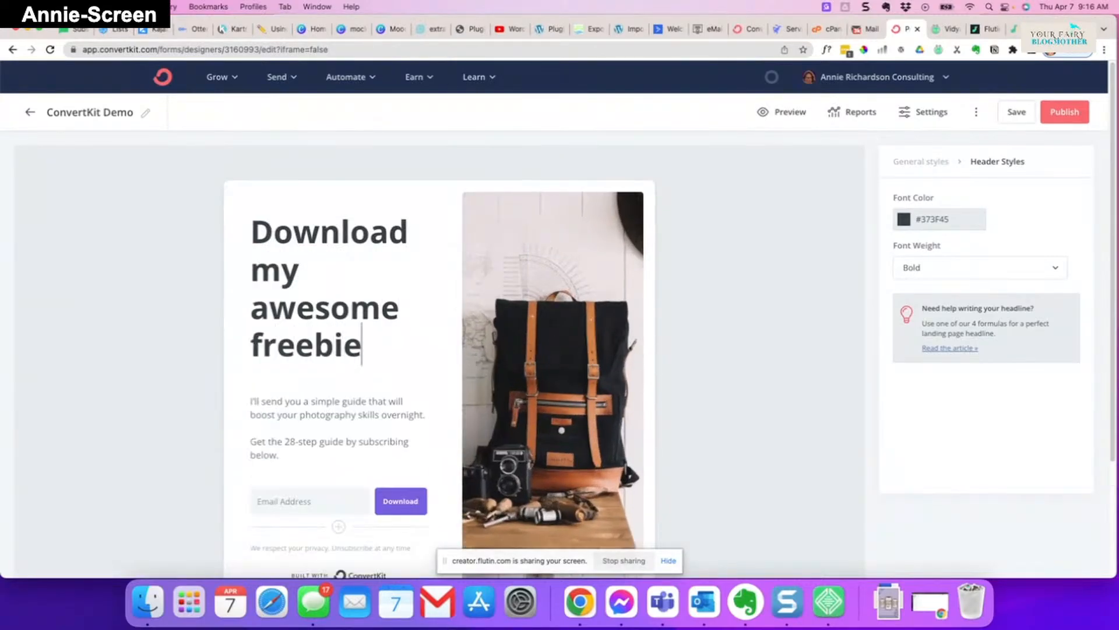
- Replace the body paragraph with 'I'm gonna send you stuff.'
click(270, 405)
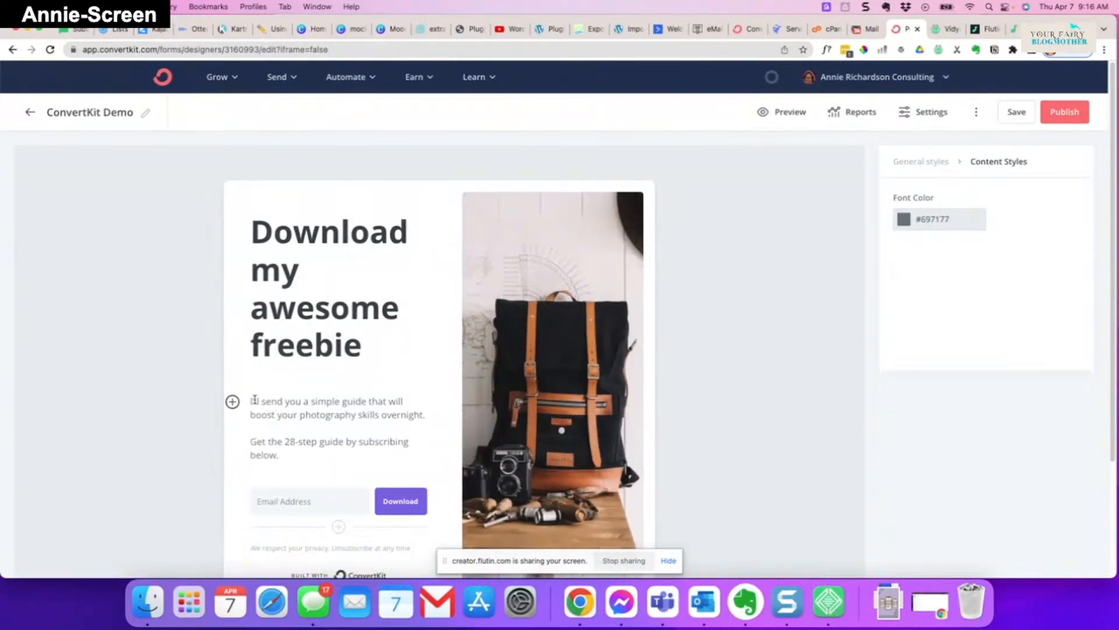
drag(253, 401, 297, 458)
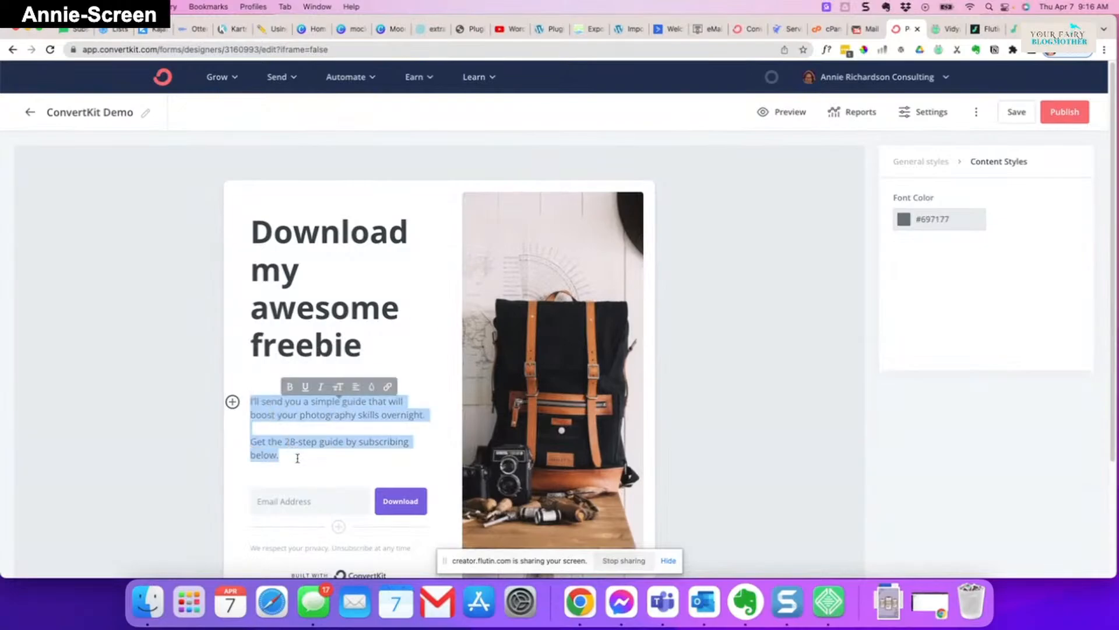
key(BackSpace)
text(I'm gonna)
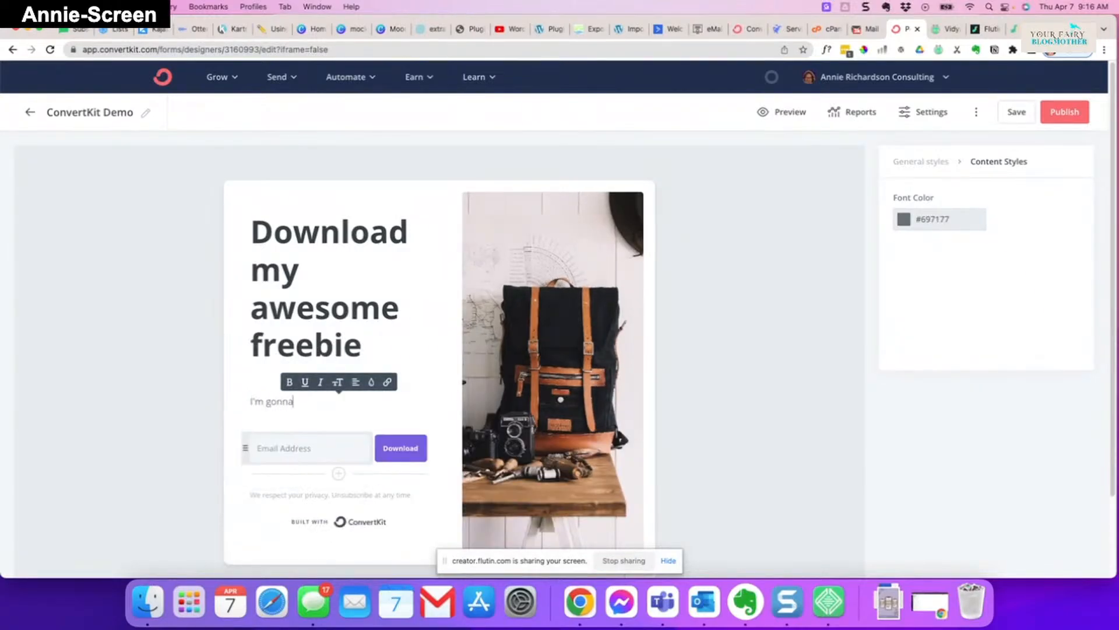
text( send you stuf)
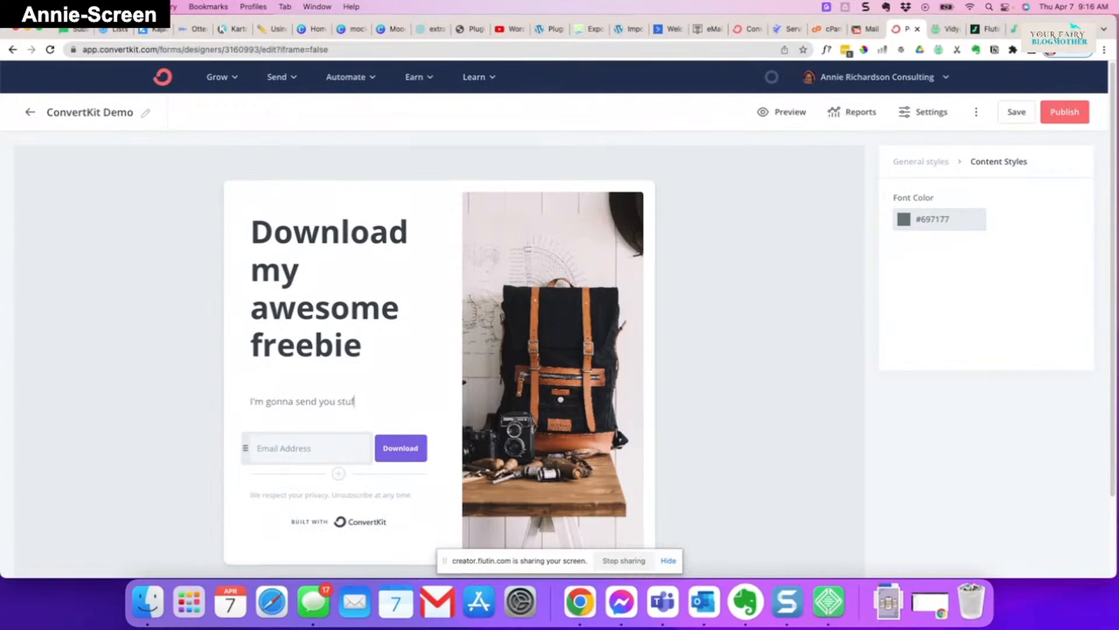
text(f.)
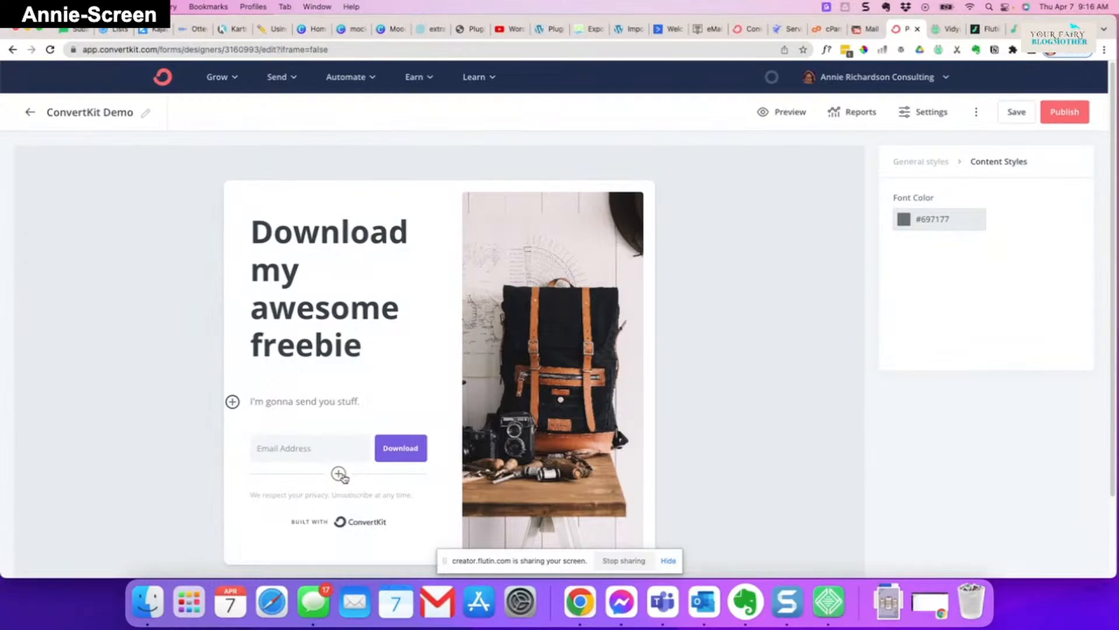
- Add a required First Name field and move it above the Email Address field
click(339, 474)
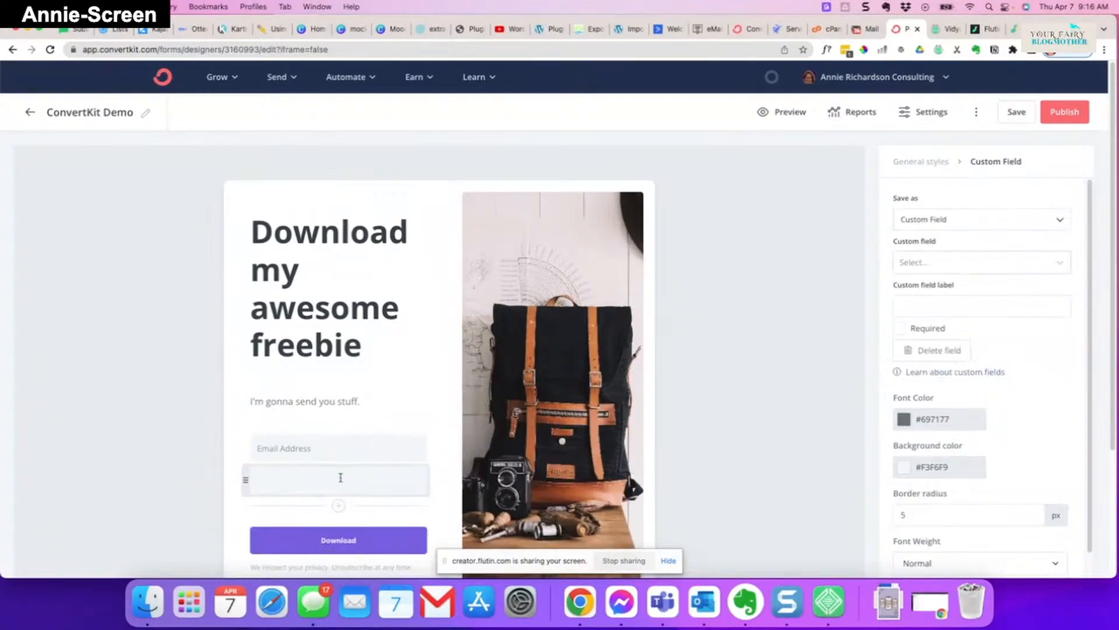
click(995, 265)
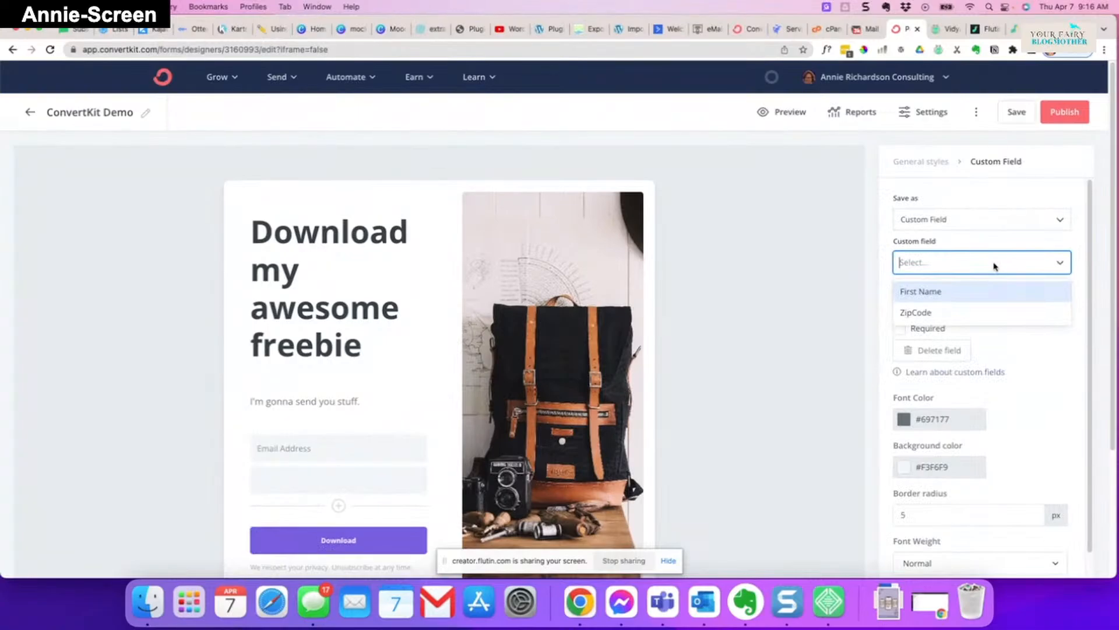
click(936, 296)
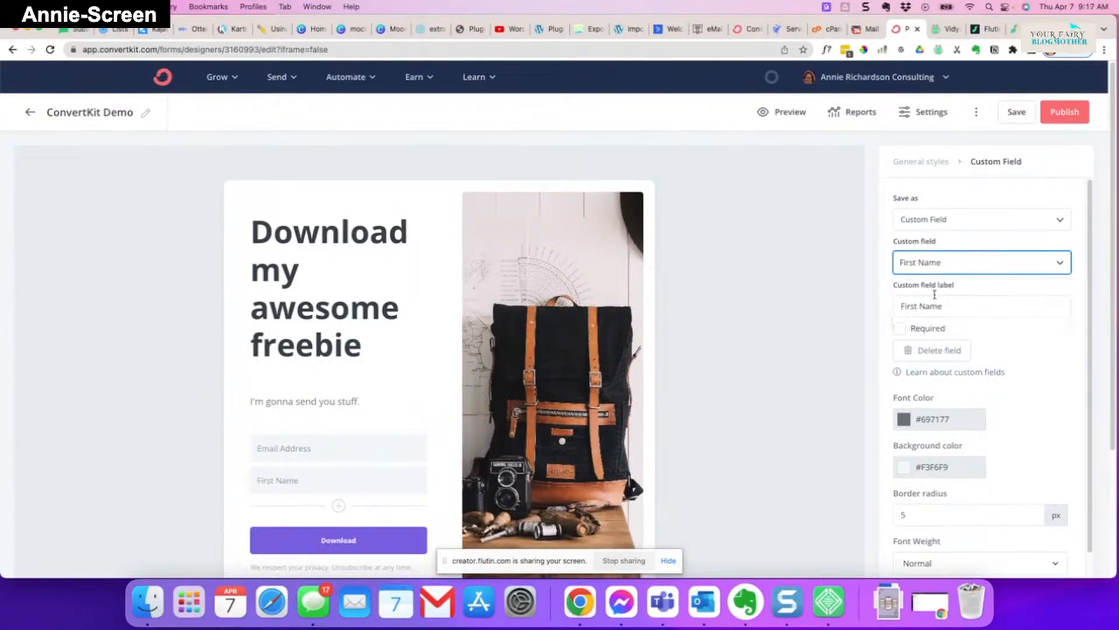
click(900, 328)
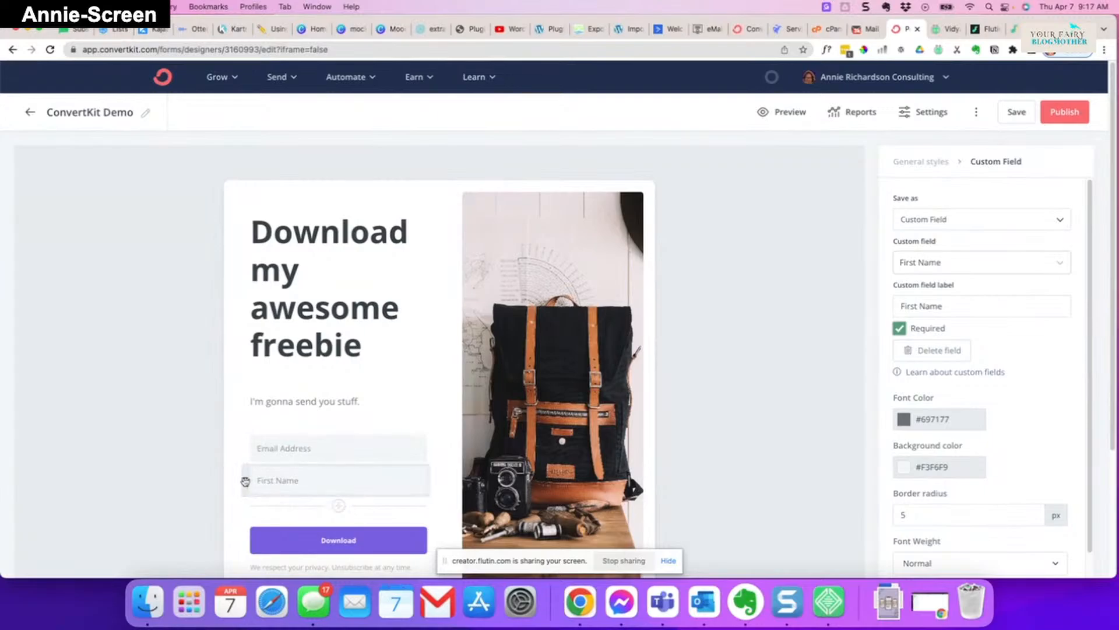
drag(246, 479, 246, 432)
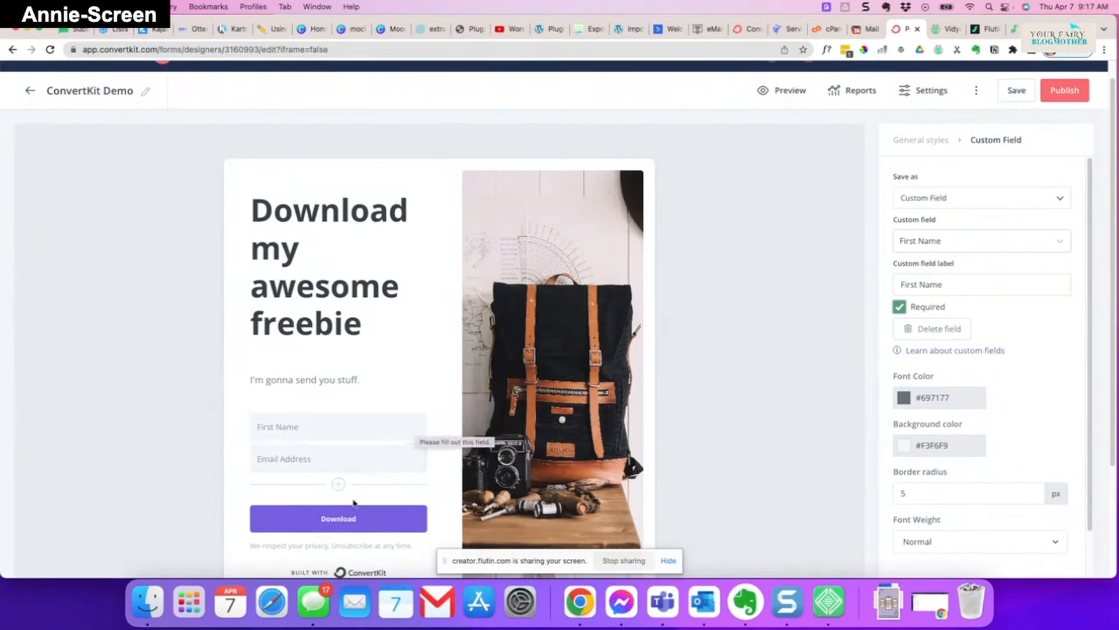
- Copy the Download button's background hex code 785edf, then select the headline
click(284, 521)
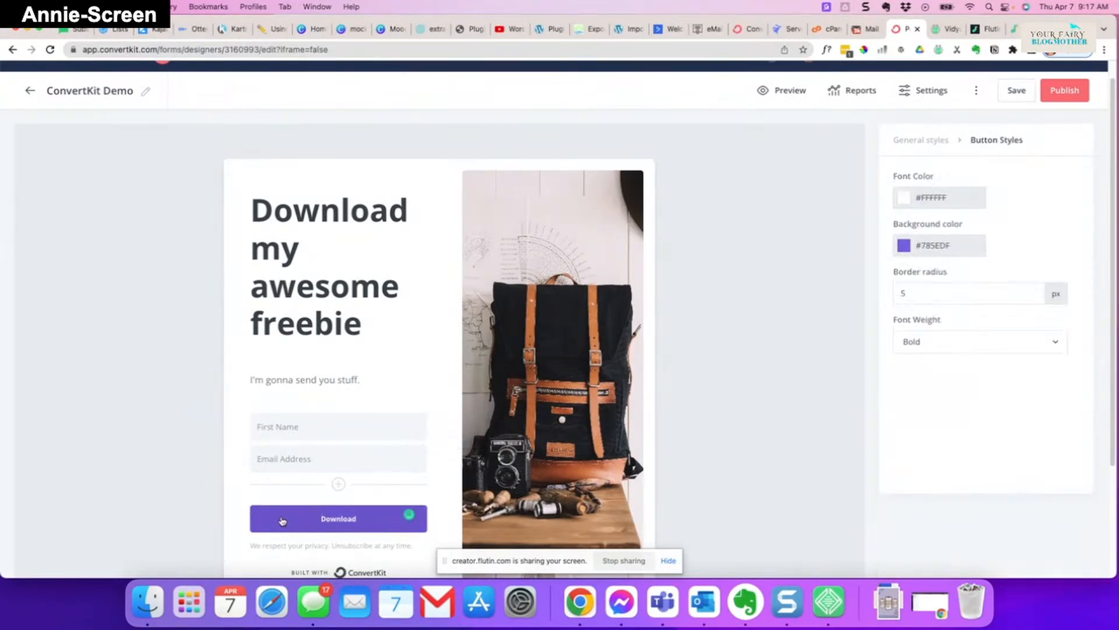
click(960, 243)
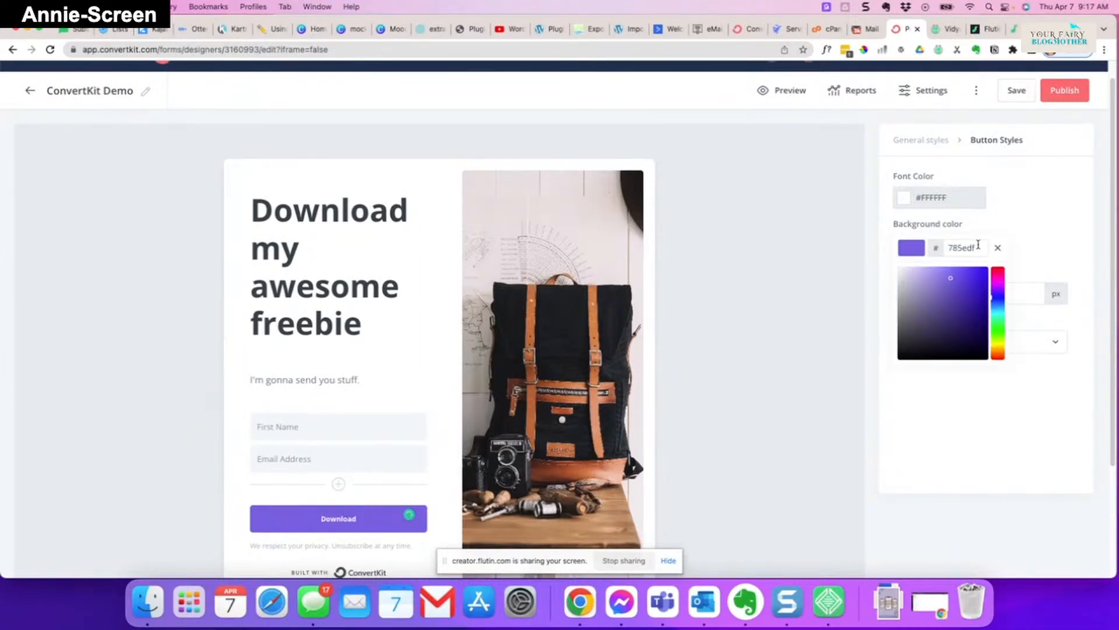
click(357, 222)
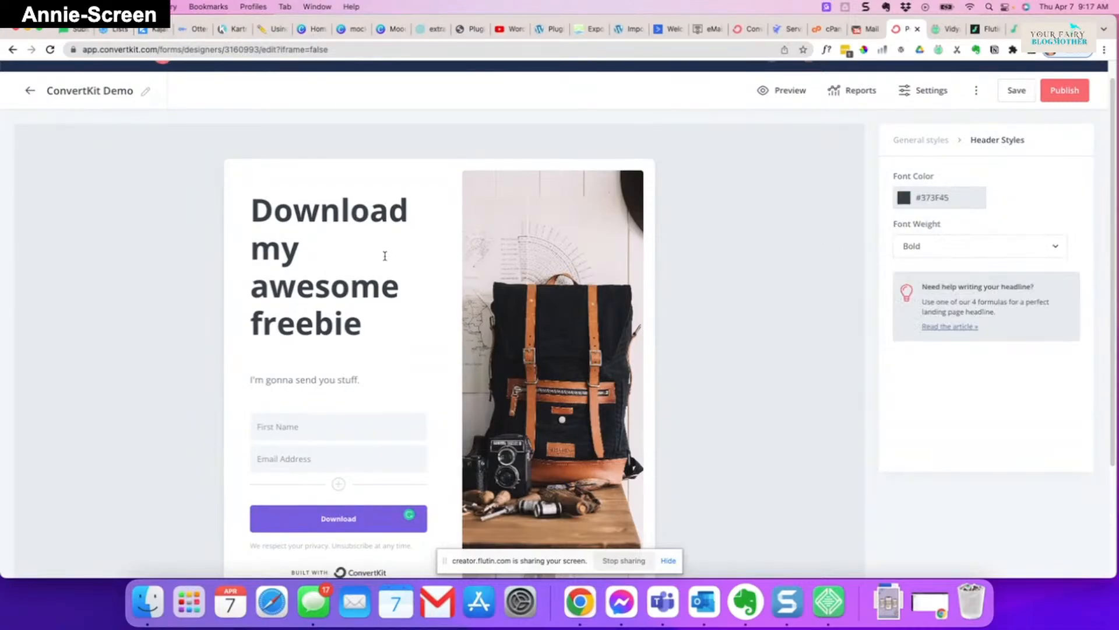
click(380, 524)
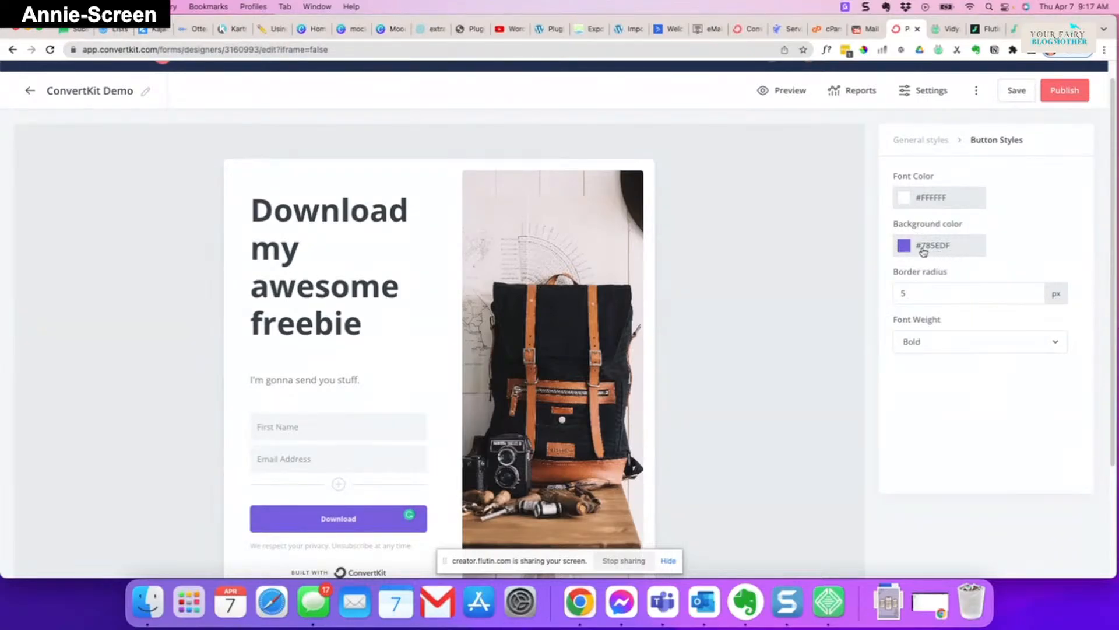
click(923, 252)
drag(976, 249, 937, 249)
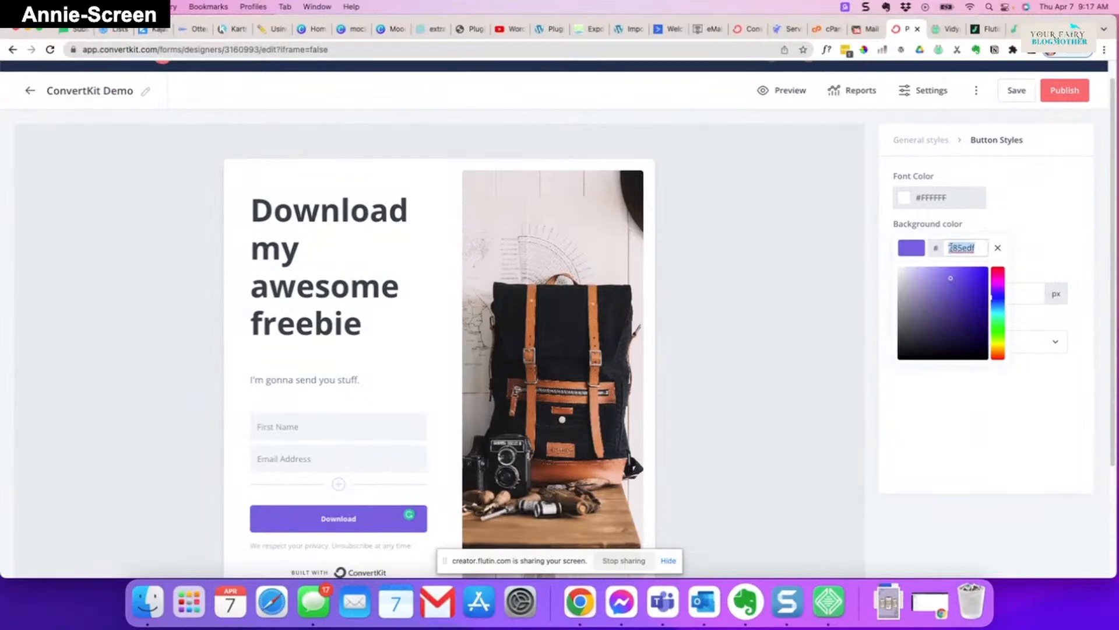
right_click(950, 248)
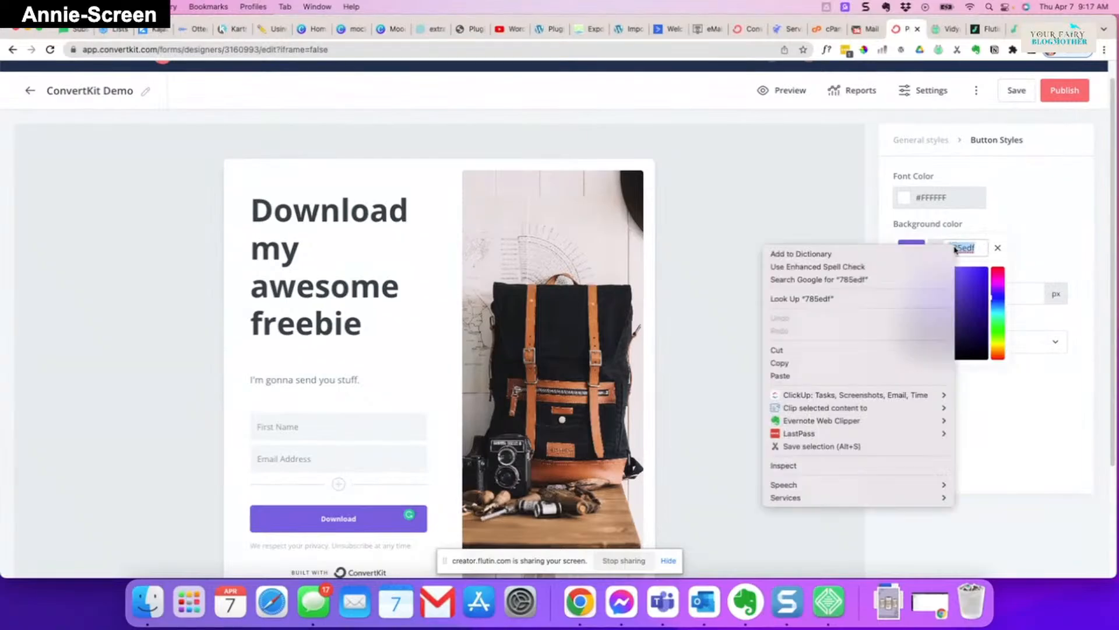
click(844, 364)
click(318, 213)
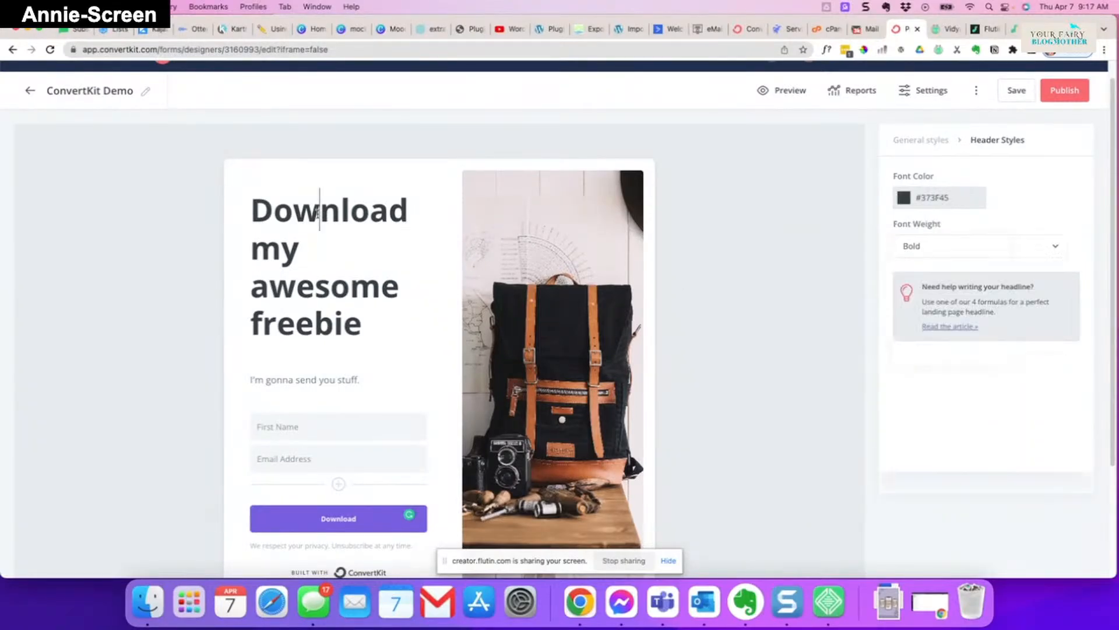
- Paste 785EDF as the headline's font colour and dismiss the Google Drive popup
click(957, 204)
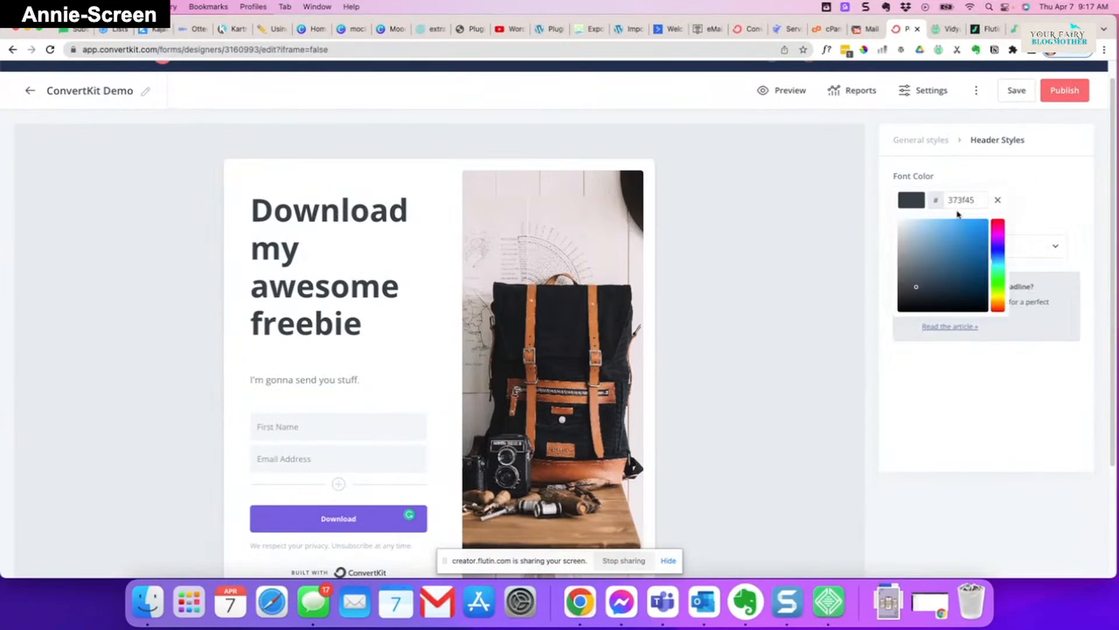
double_click(971, 200)
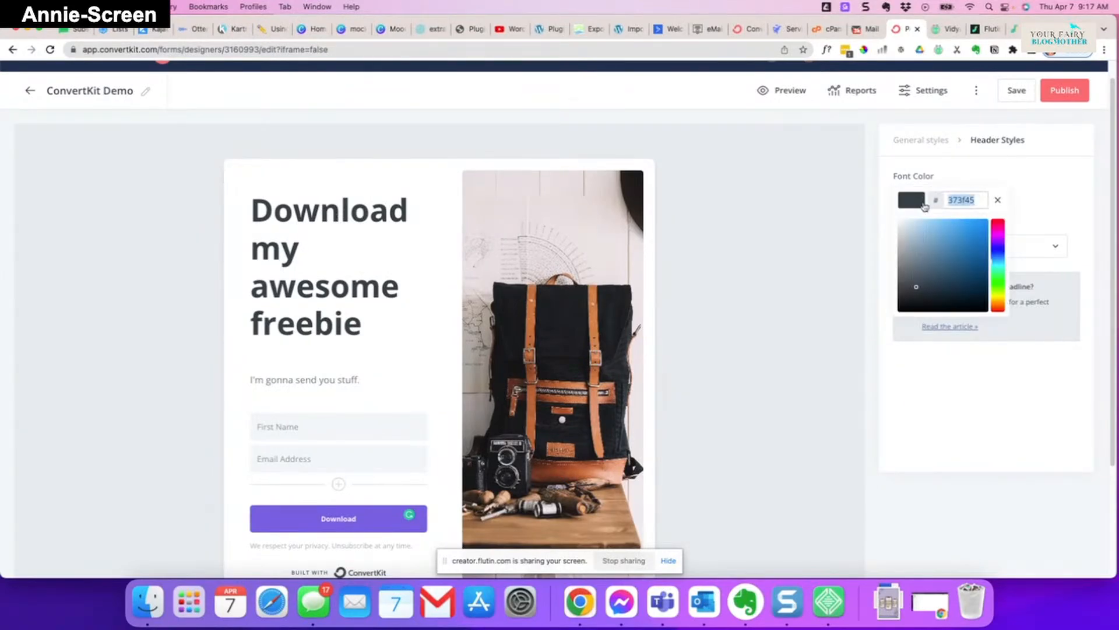
right_click(969, 202)
click(892, 302)
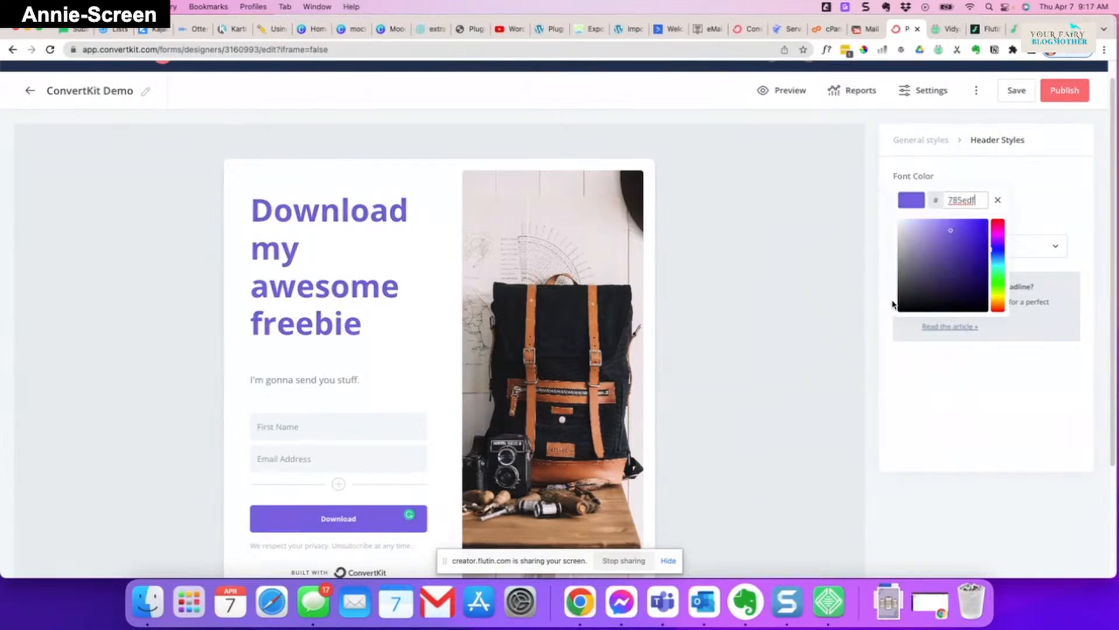
click(842, 305)
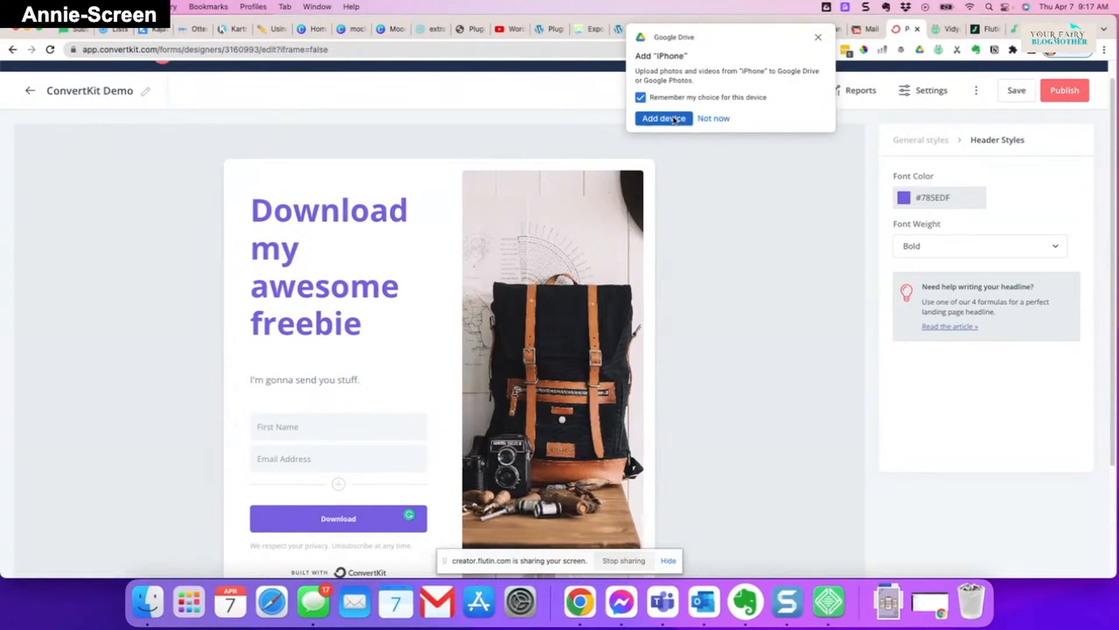
click(674, 118)
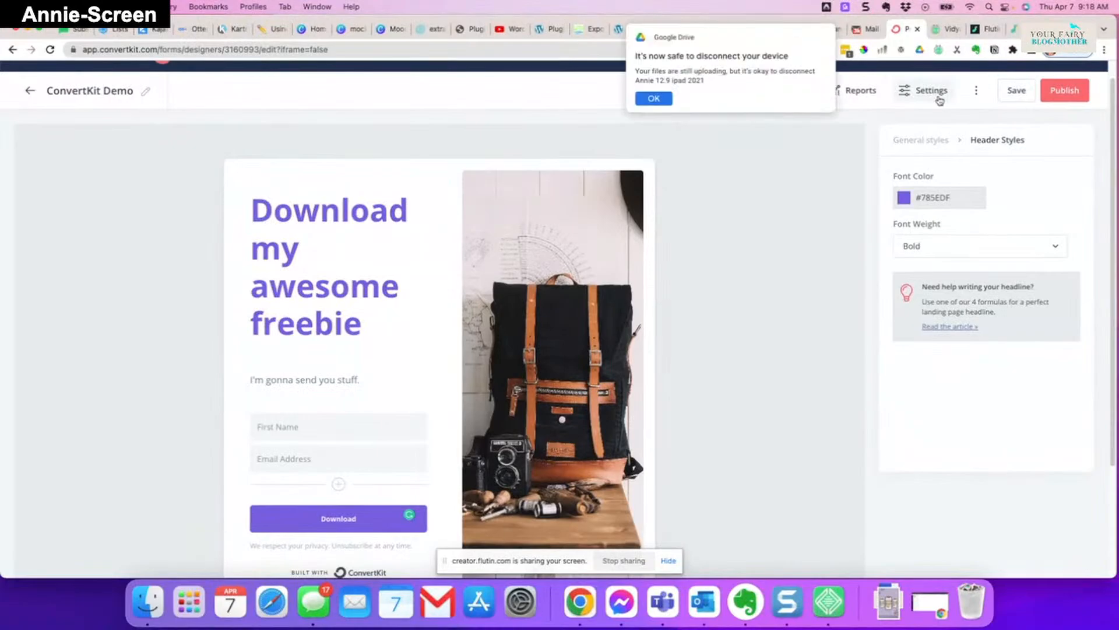
click(924, 93)
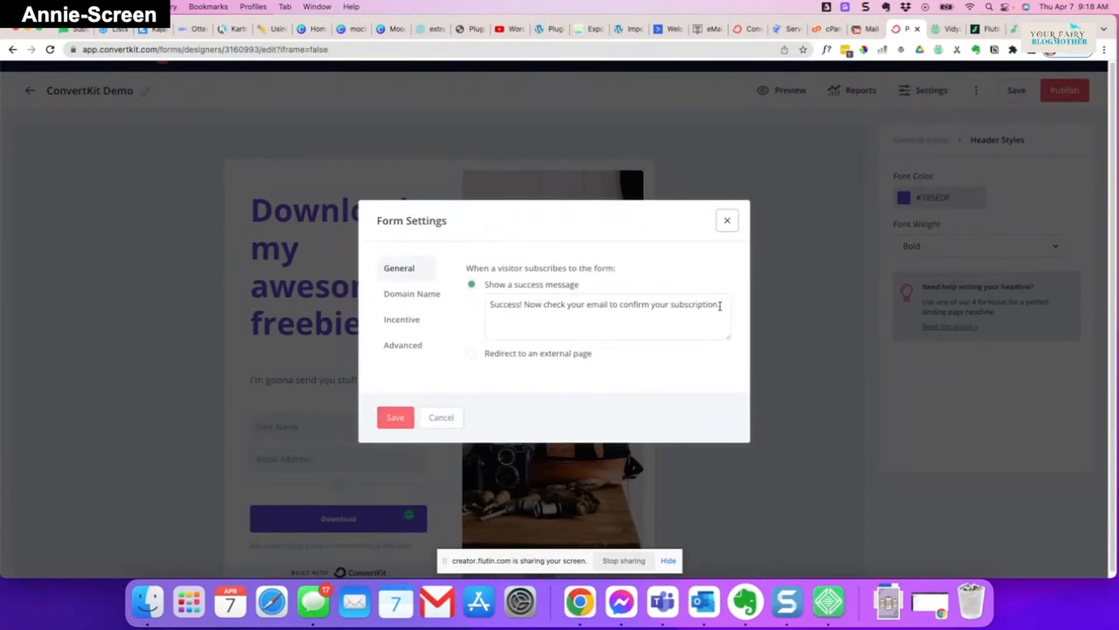
click(474, 357)
click(545, 324)
text(h)
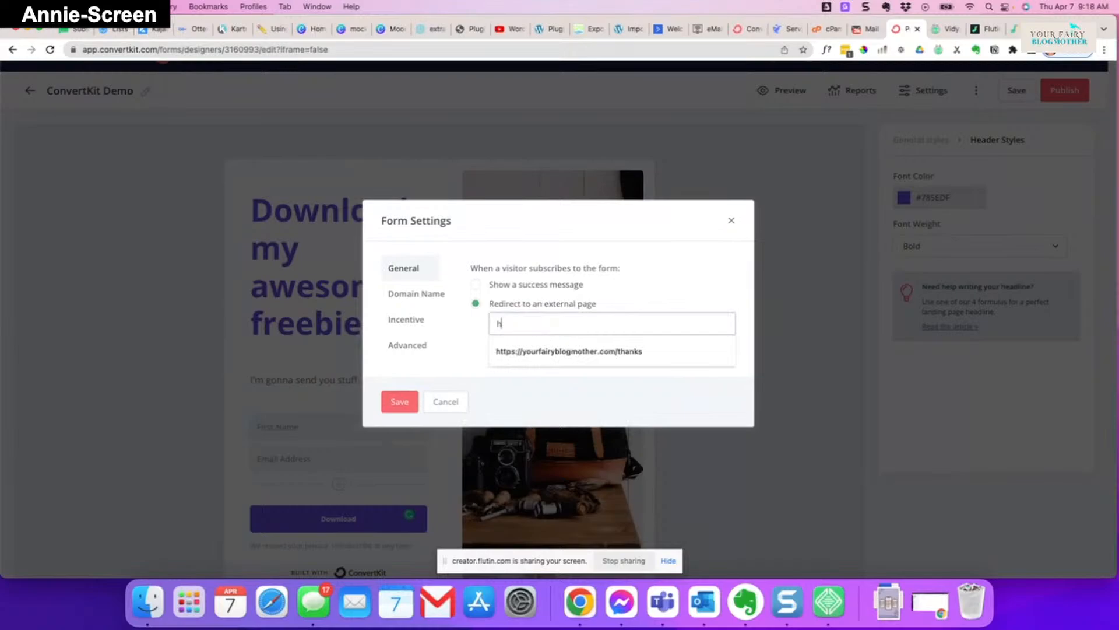
text(ttps:)
key(Down)
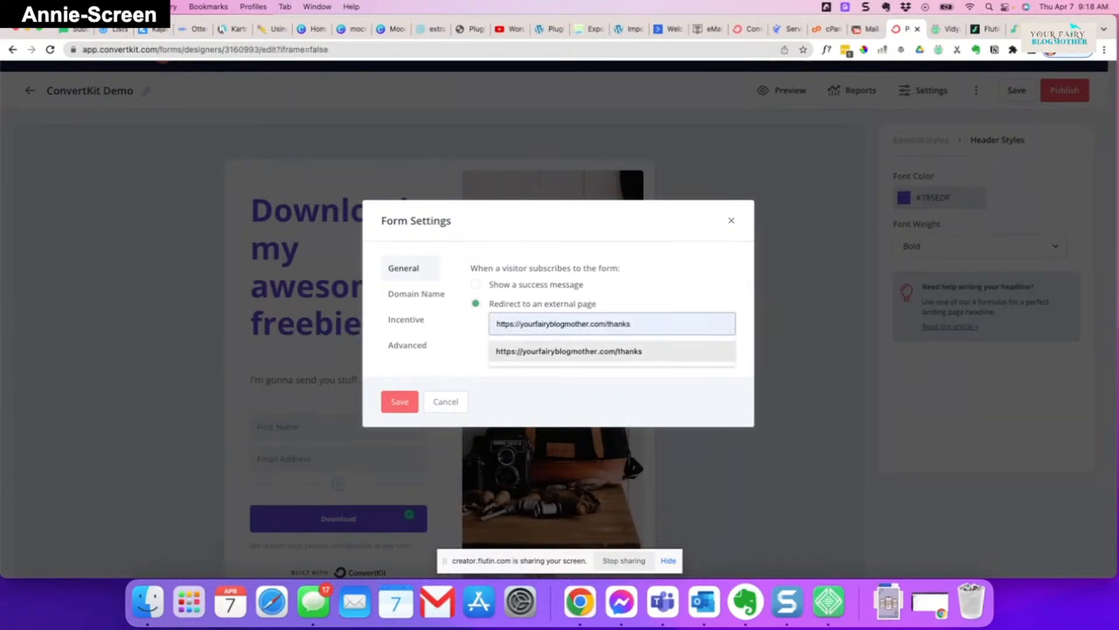
key(Return)
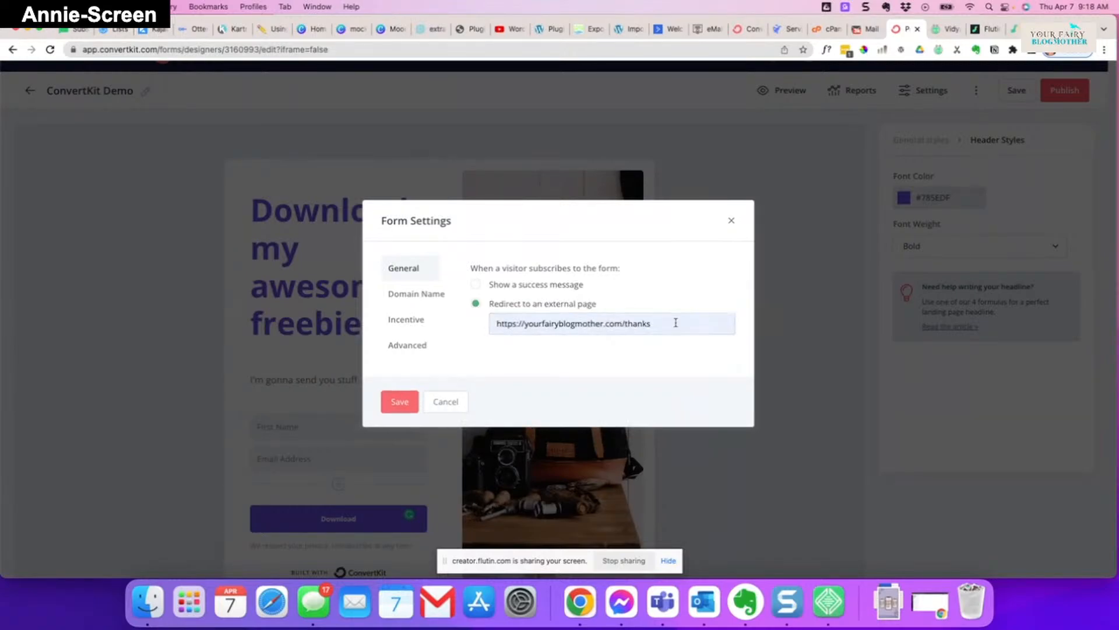
- Enable 'Send subscriber to thank you page' and invisible reCAPTCHA in Advanced settings, then view Incentive
click(411, 352)
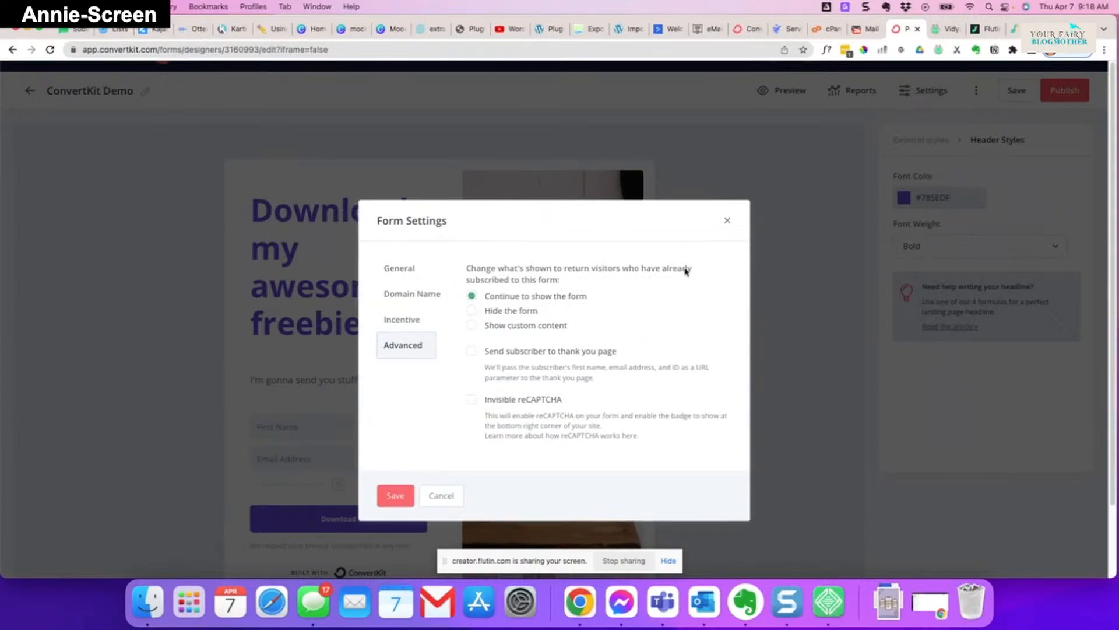
click(470, 310)
click(471, 295)
click(471, 351)
drag(573, 368, 714, 370)
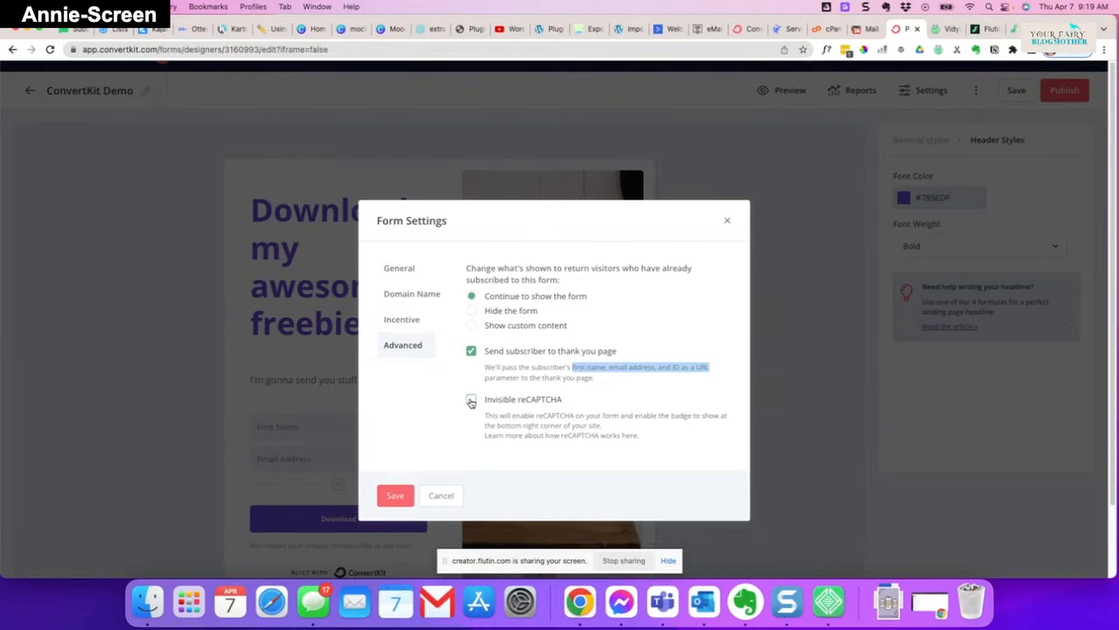
click(471, 401)
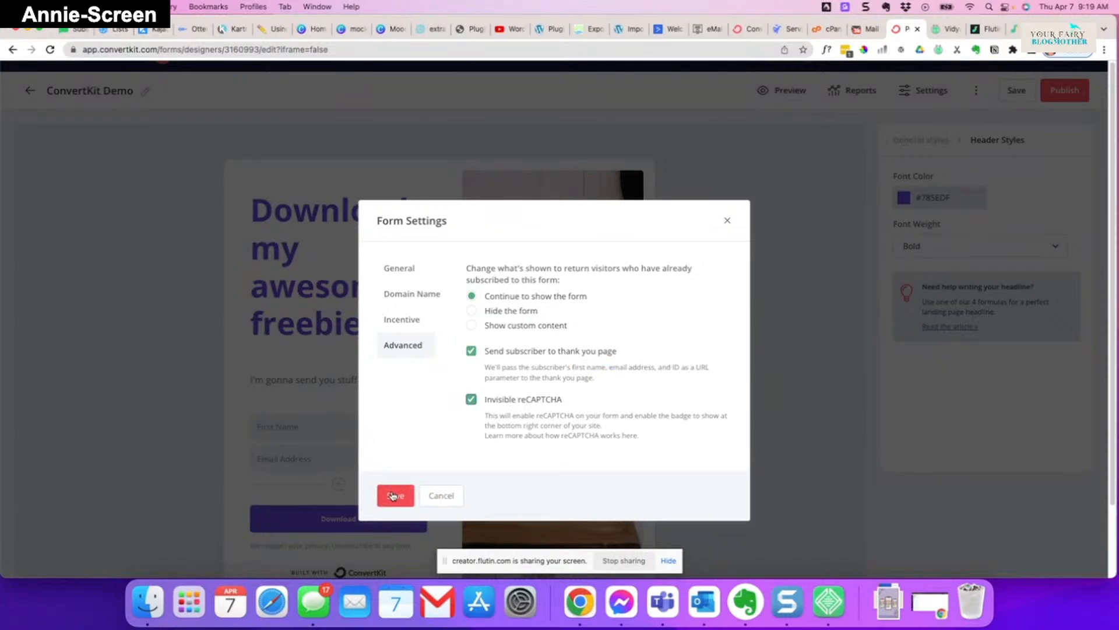
click(400, 328)
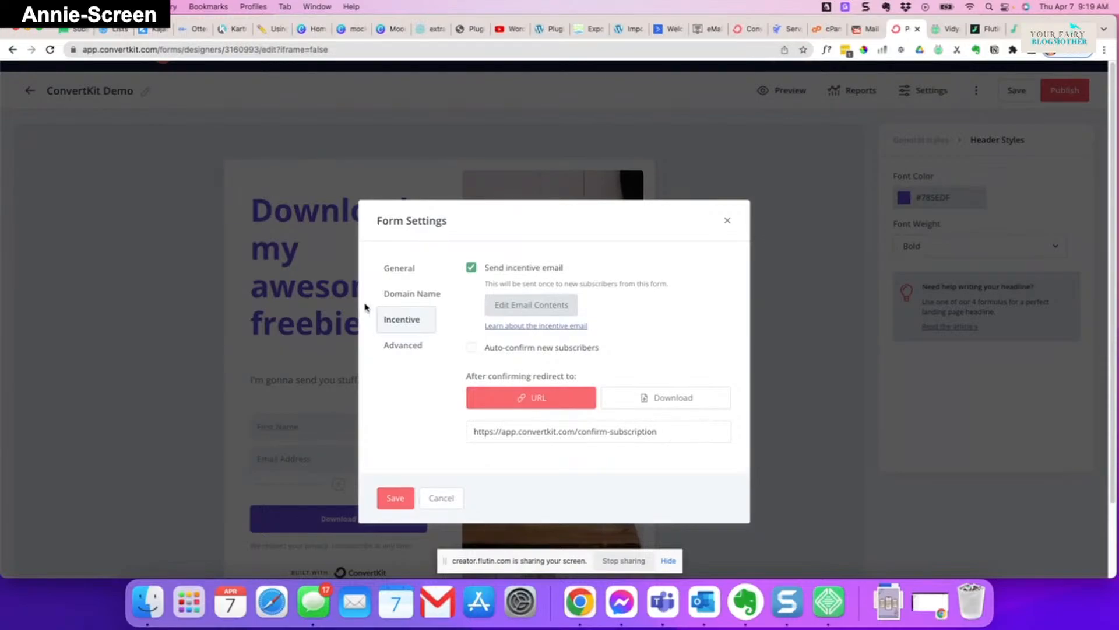
- Review the Domain Name, Advanced and General tabs, then save the form settings
click(412, 293)
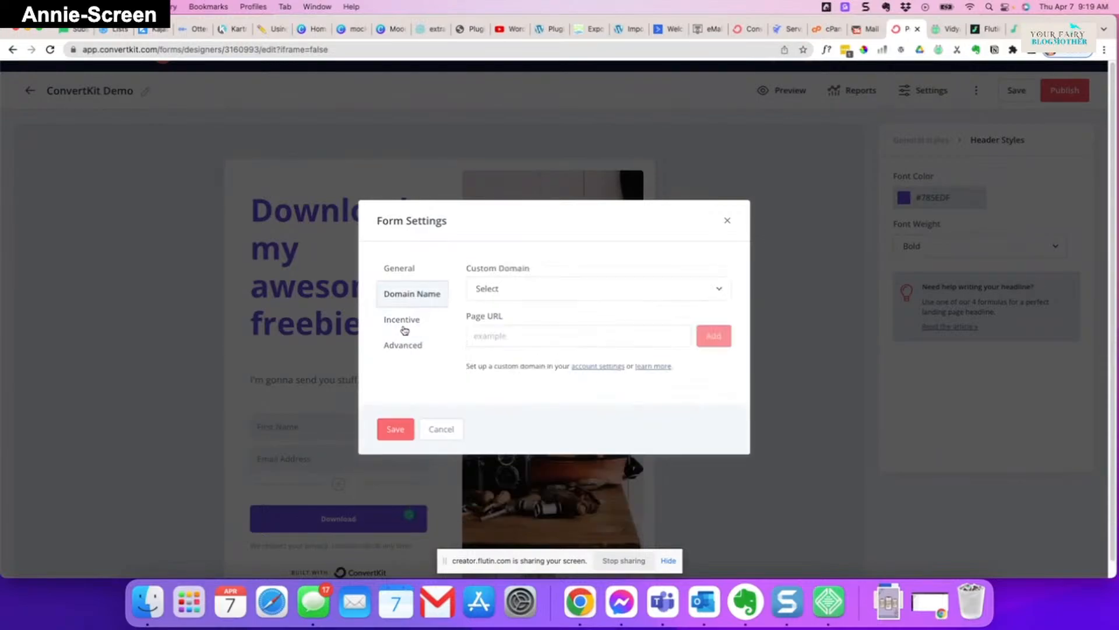
click(402, 354)
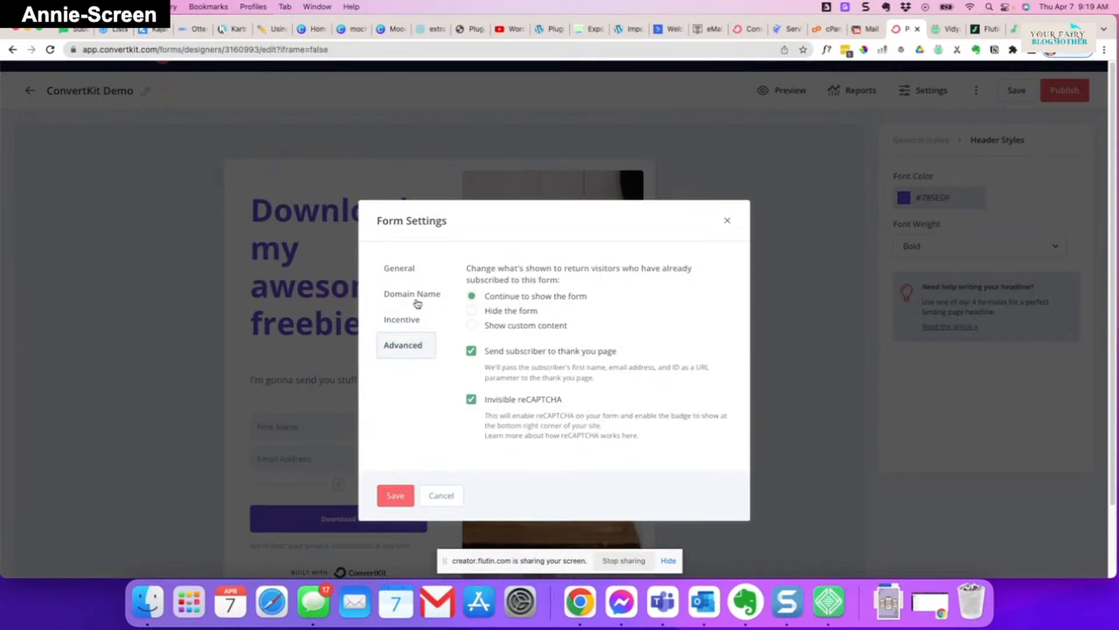
click(405, 269)
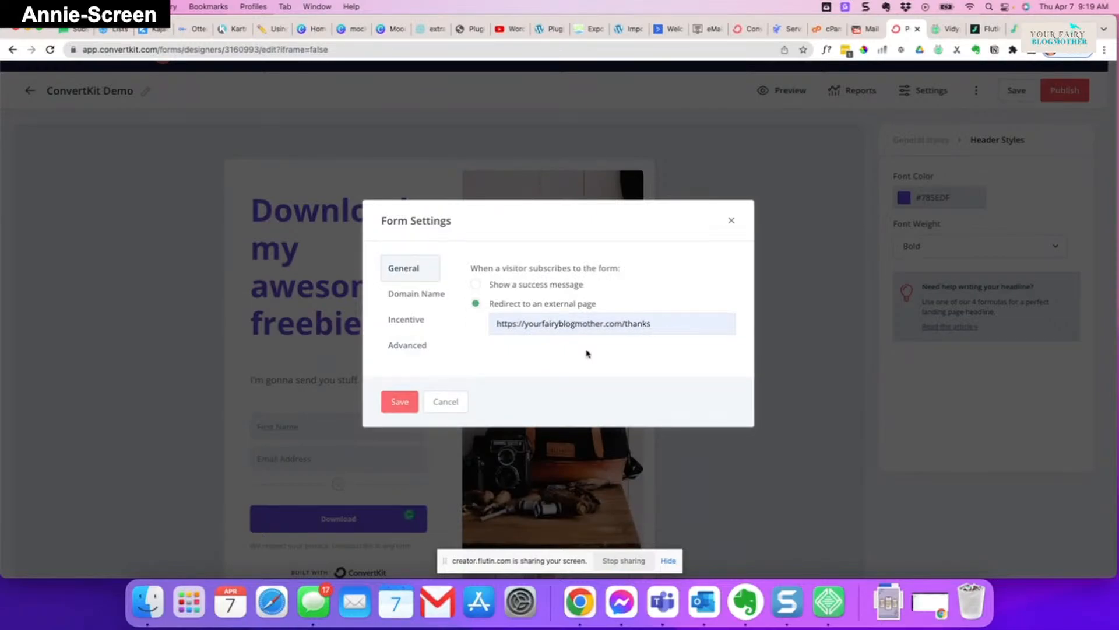
click(388, 408)
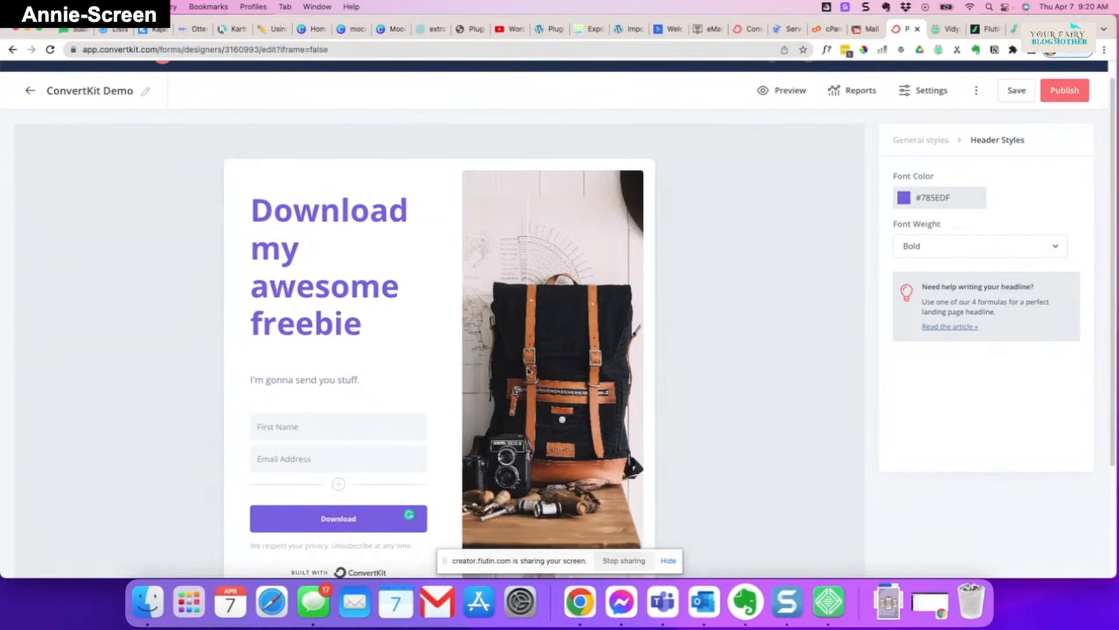
- Replace the background image with 'Mockup for eMail Series.jpeg' uploaded from Downloads
click(927, 142)
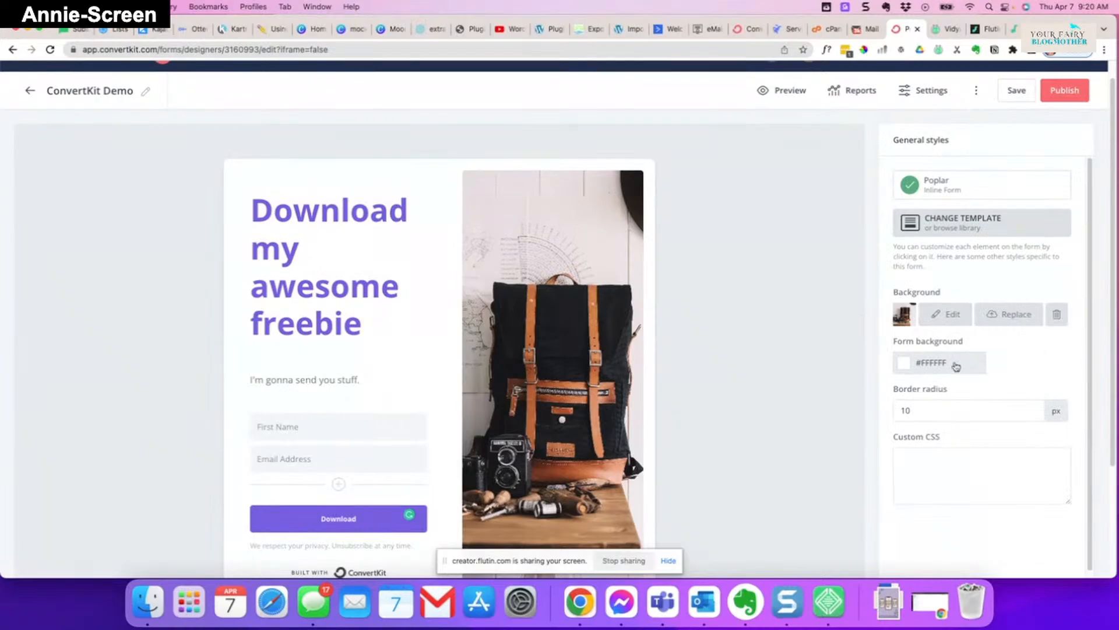
click(1014, 314)
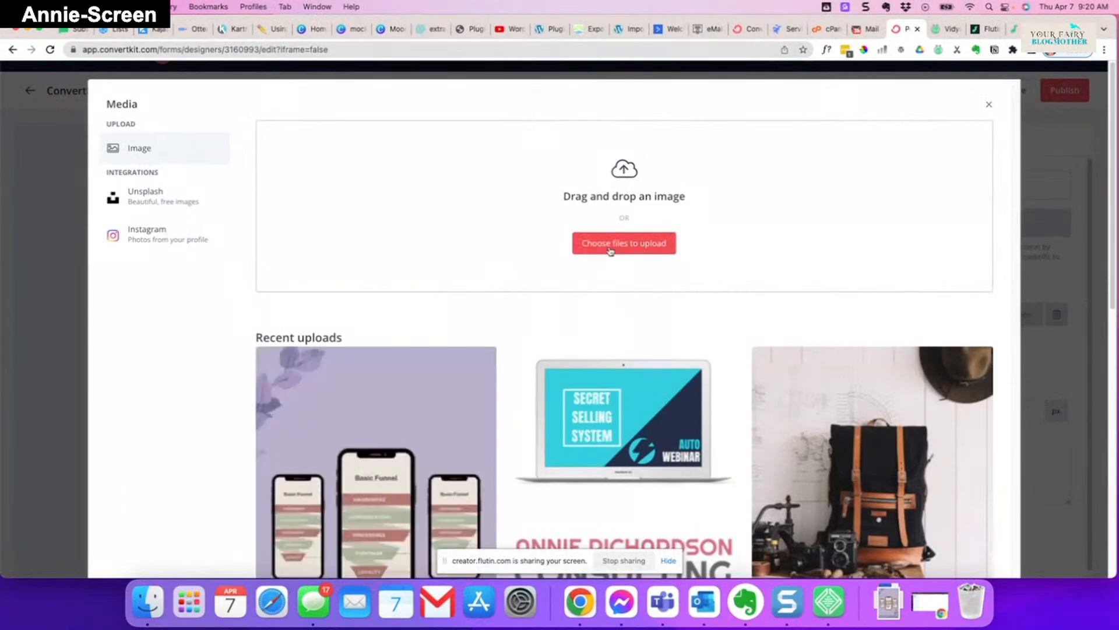
click(611, 249)
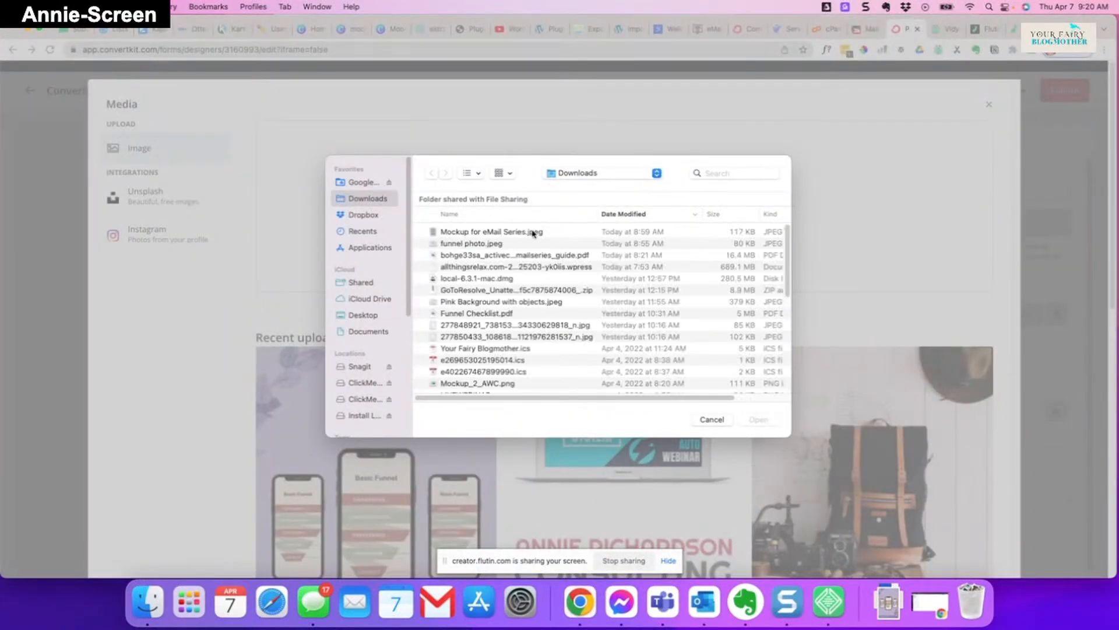
click(531, 233)
double_click(530, 234)
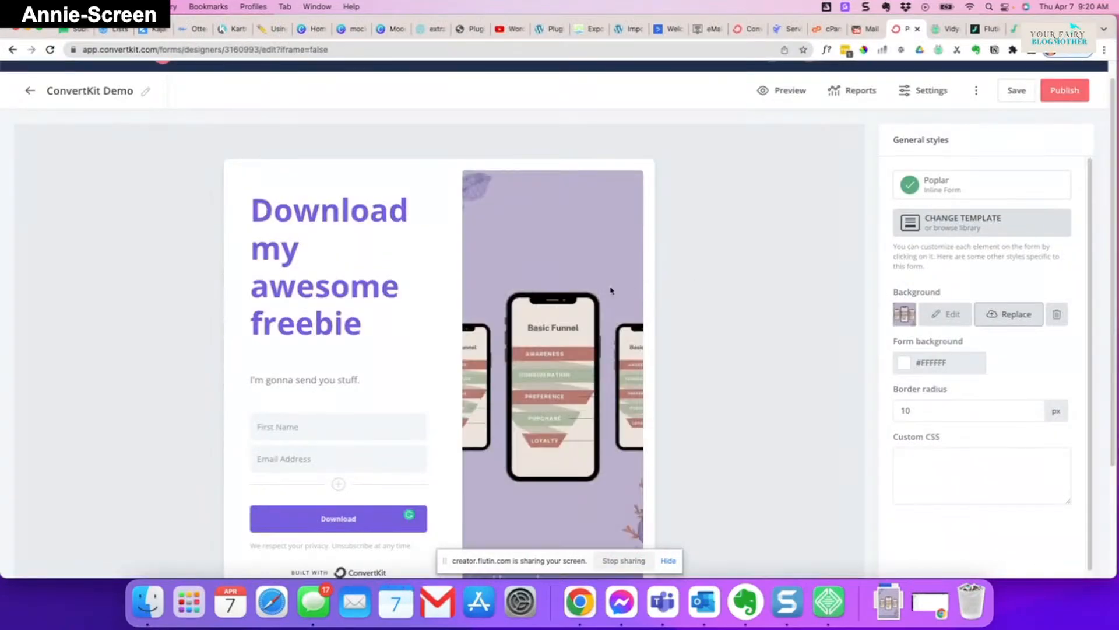
scroll(616, 236, down, 2)
scroll(616, 236, down, 1)
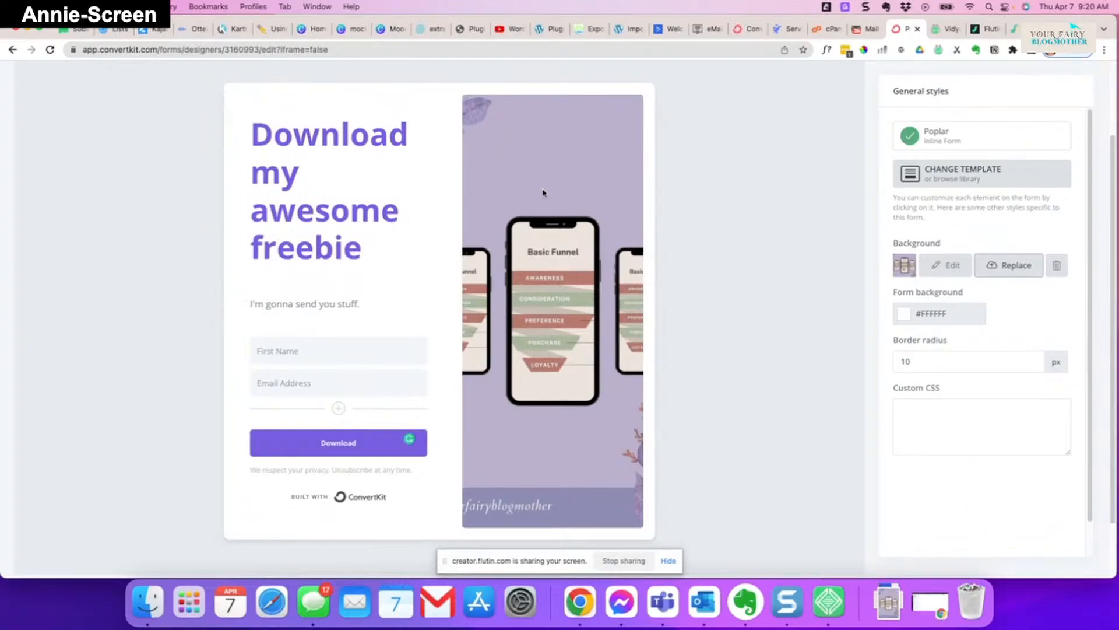
scroll(544, 191, down, 1)
scroll(545, 185, up, 3)
scroll(545, 184, up, 2)
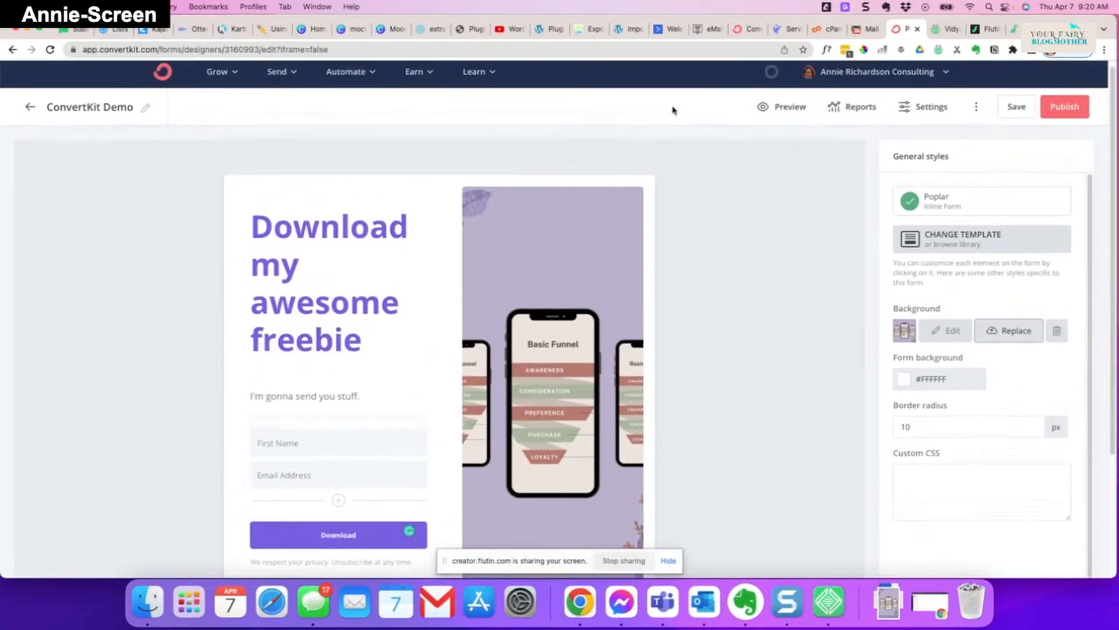
- Save and publish the ConvertKit Demo form, then select its WordPress shortcode
click(1015, 112)
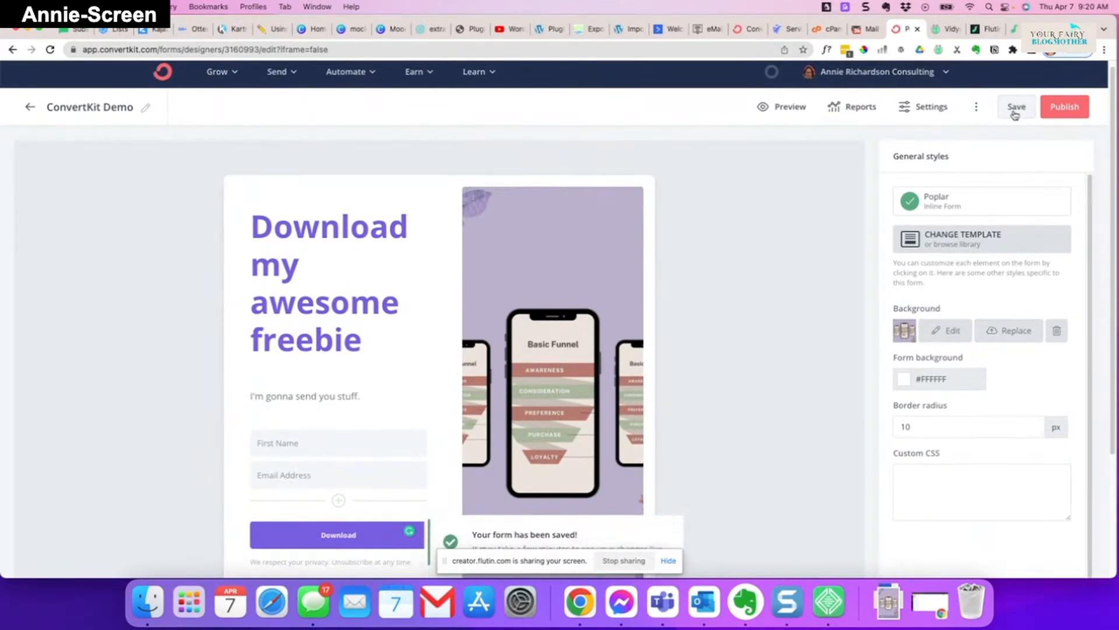
click(1066, 112)
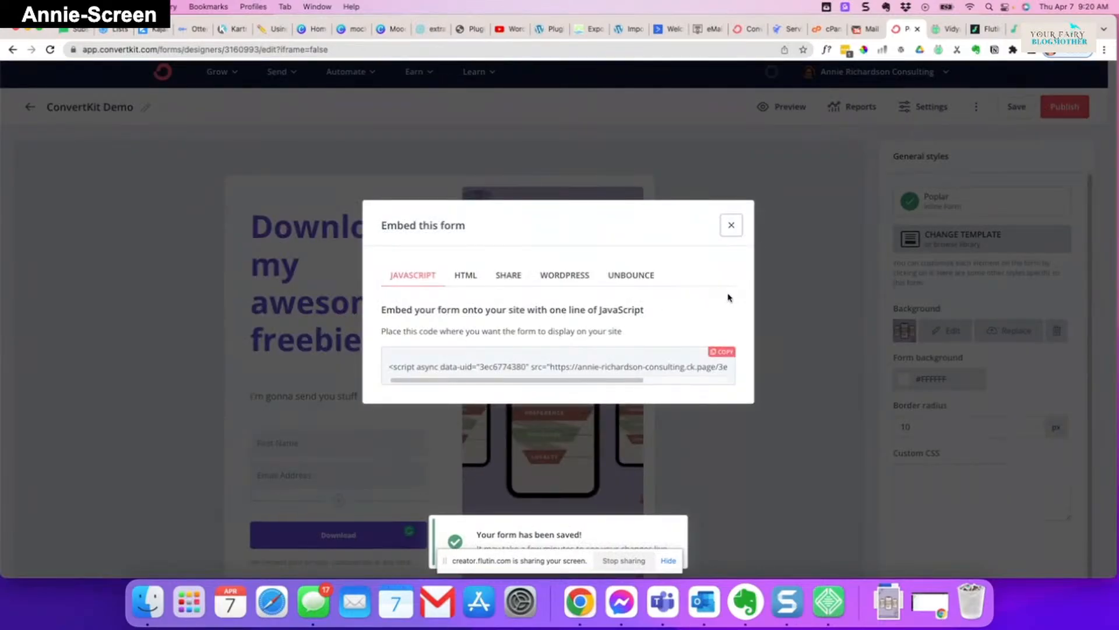
click(560, 281)
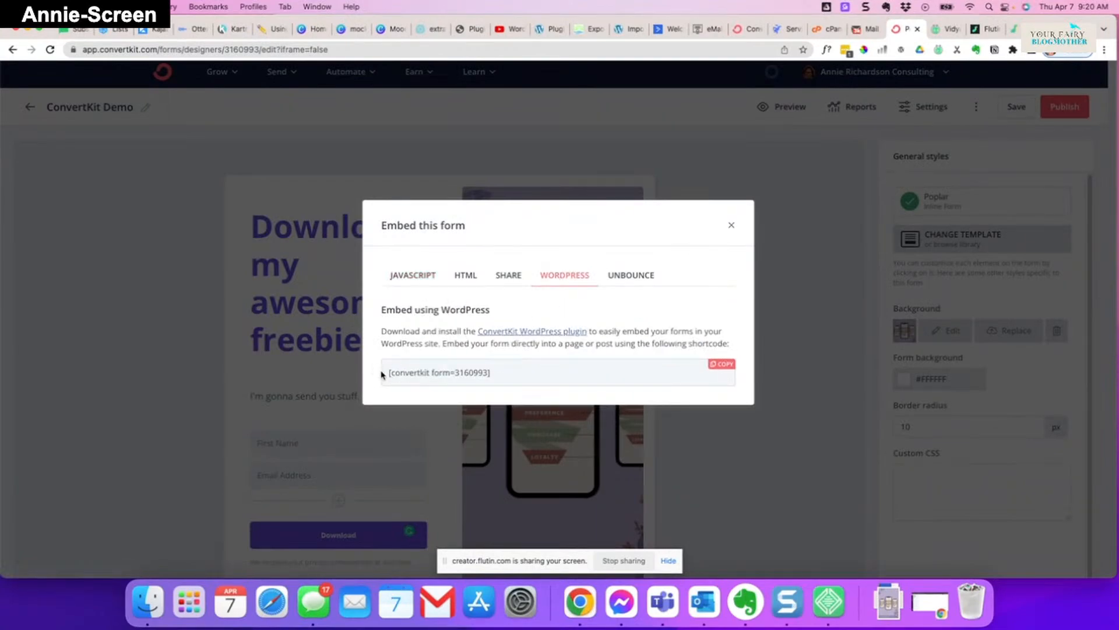
drag(387, 375, 521, 386)
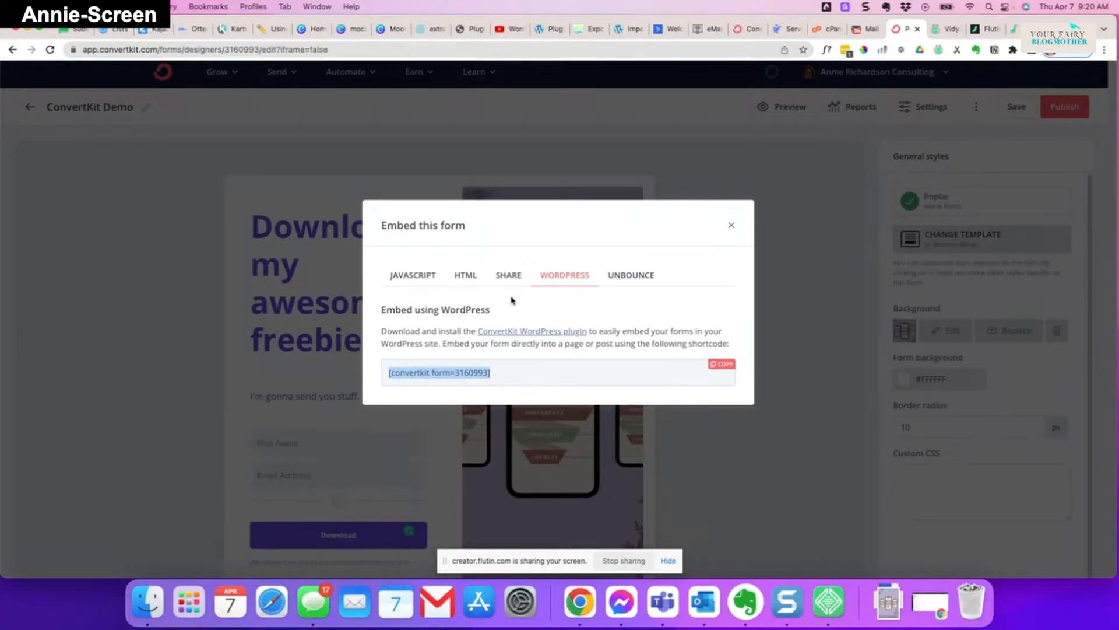
- Copy the full HTML embed code, then select the hosted form's share link
click(464, 276)
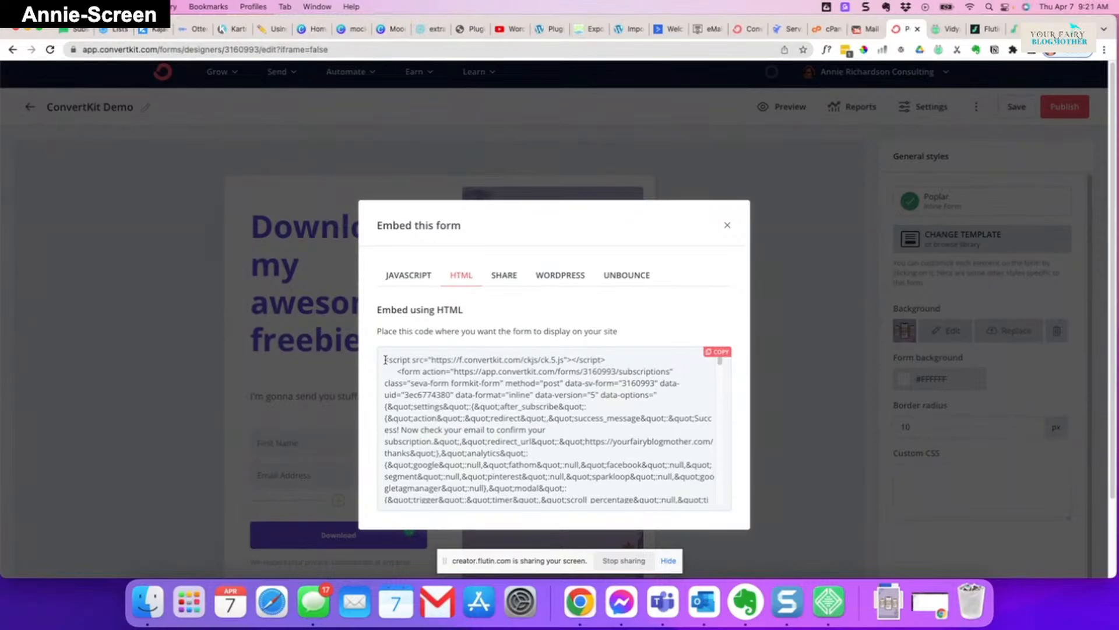
click(704, 354)
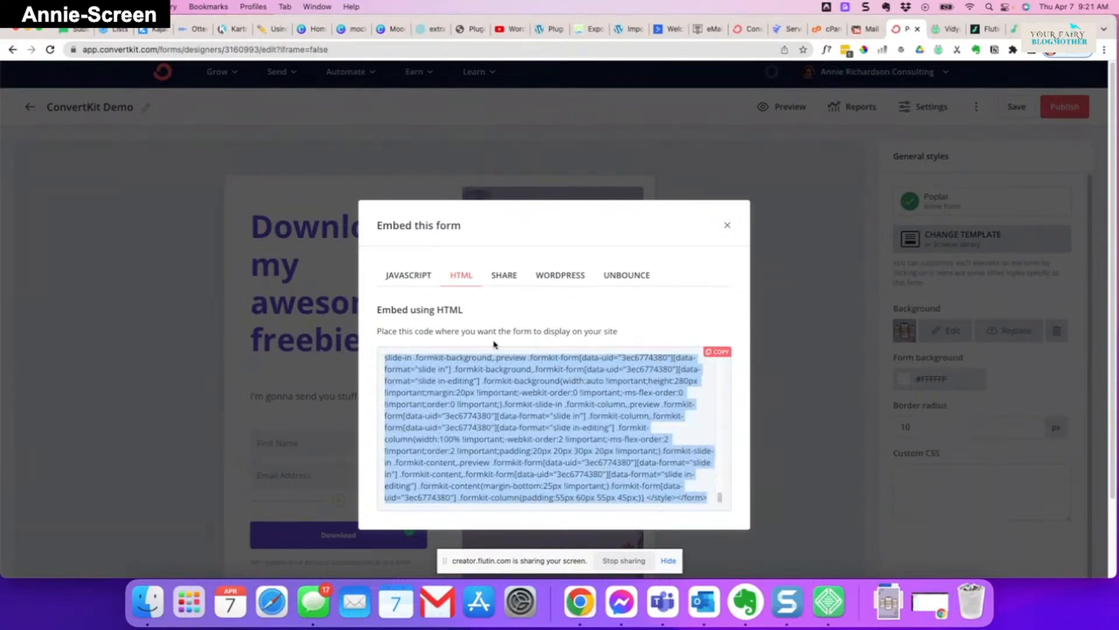
click(496, 279)
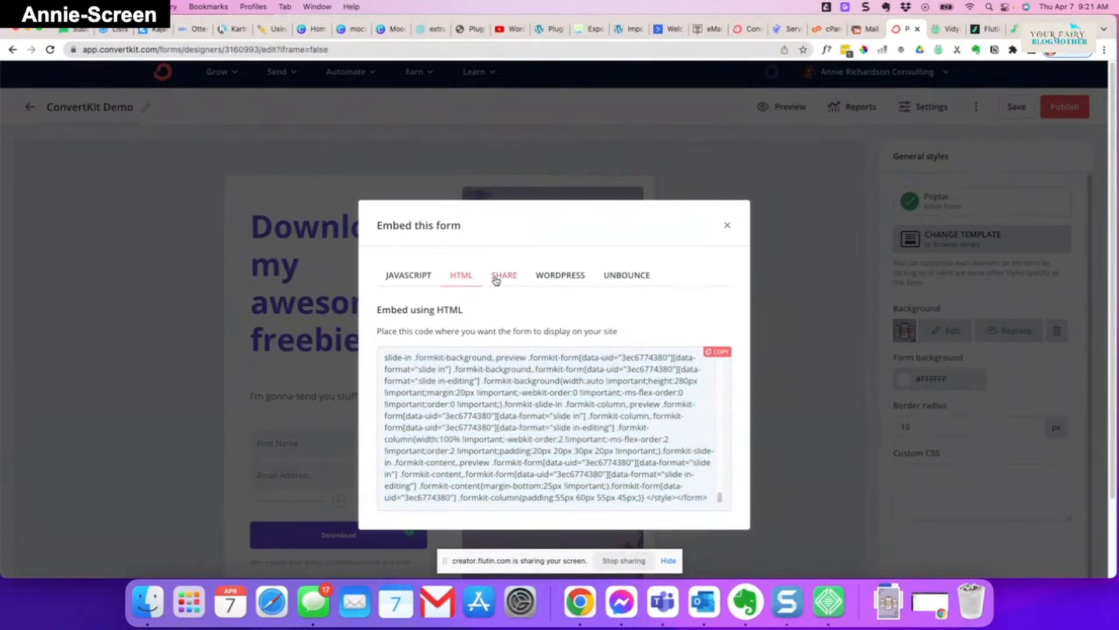
drag(616, 337, 379, 342)
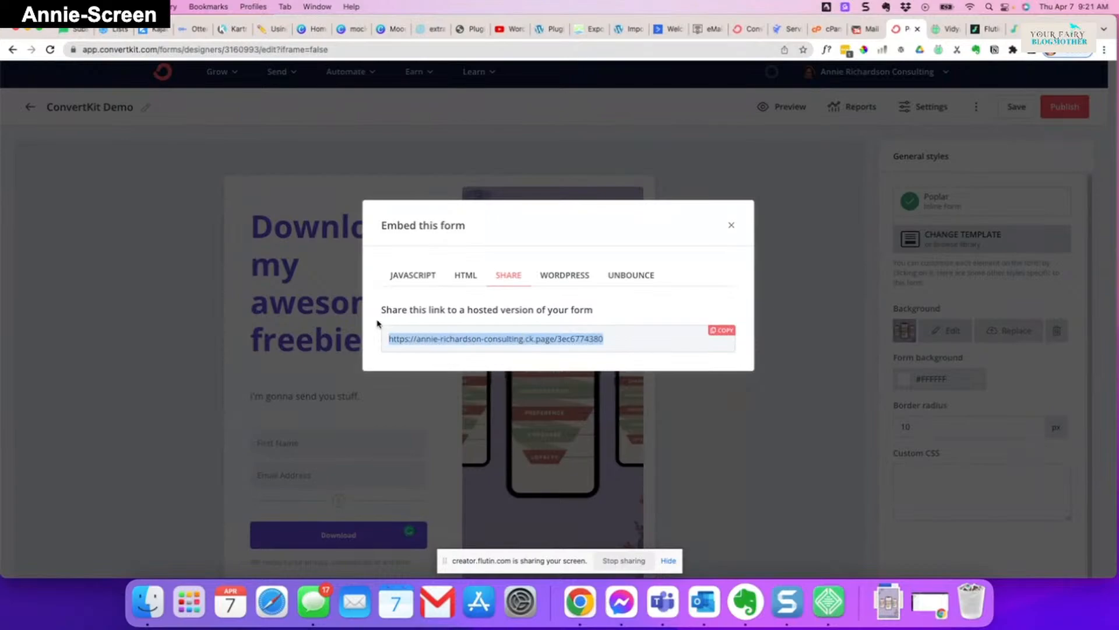